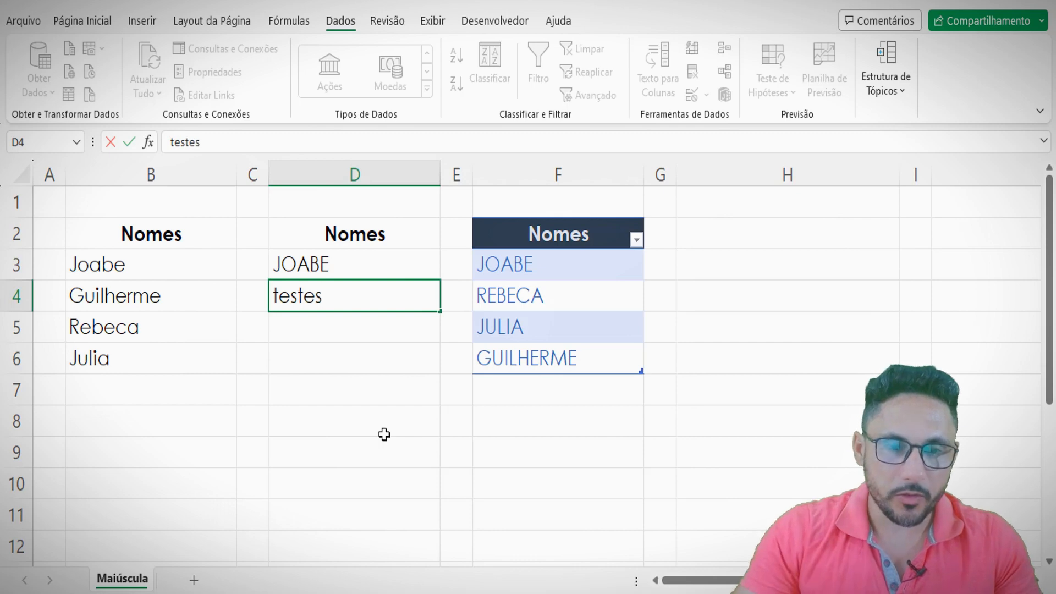
- Try to enter the lowercase text "testes" in cell D4 and cancel the entry
key("Return")
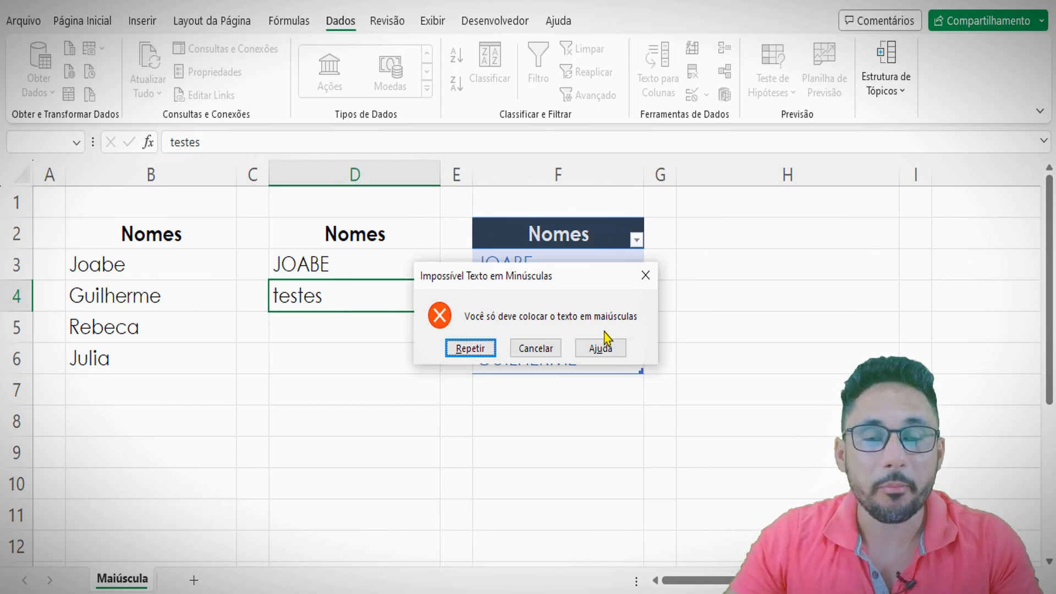
left_click(531, 351)
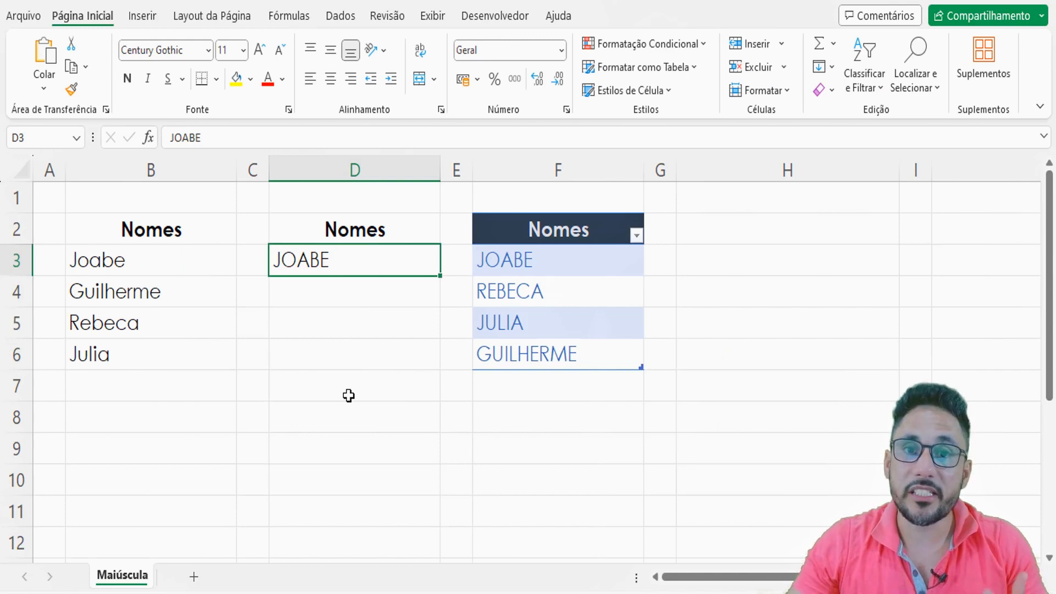
- Try entering a lowercase name in cell D4 and clear the cell again
left_click(334, 289)
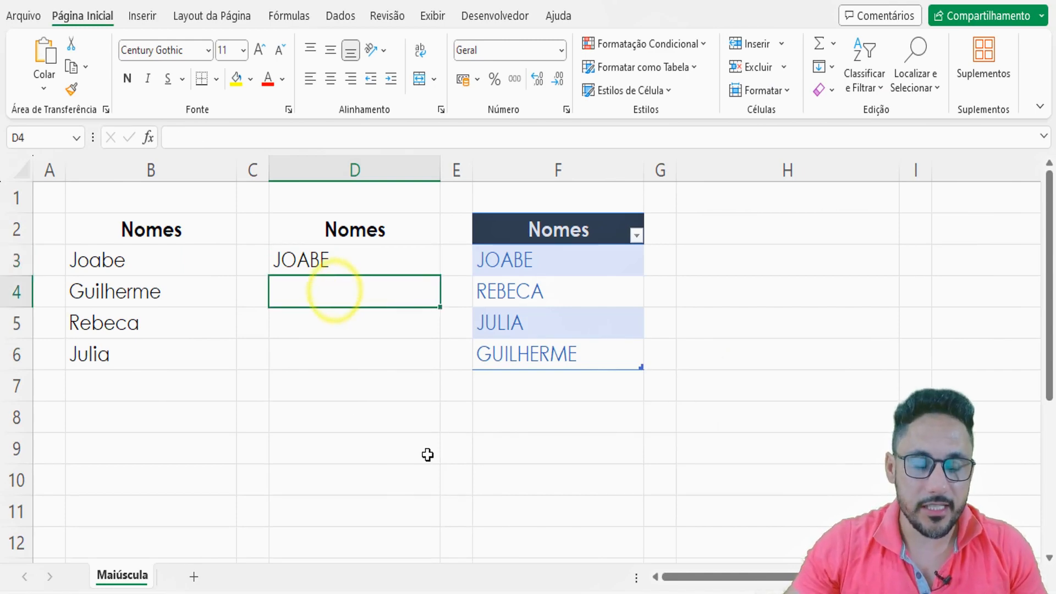
type("rebeca")
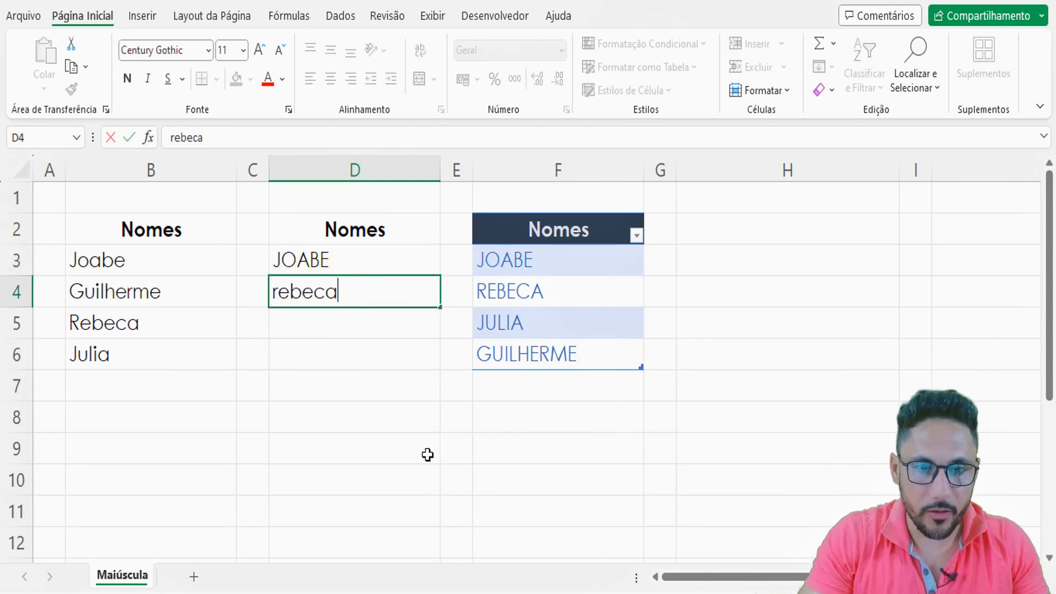
key("Return")
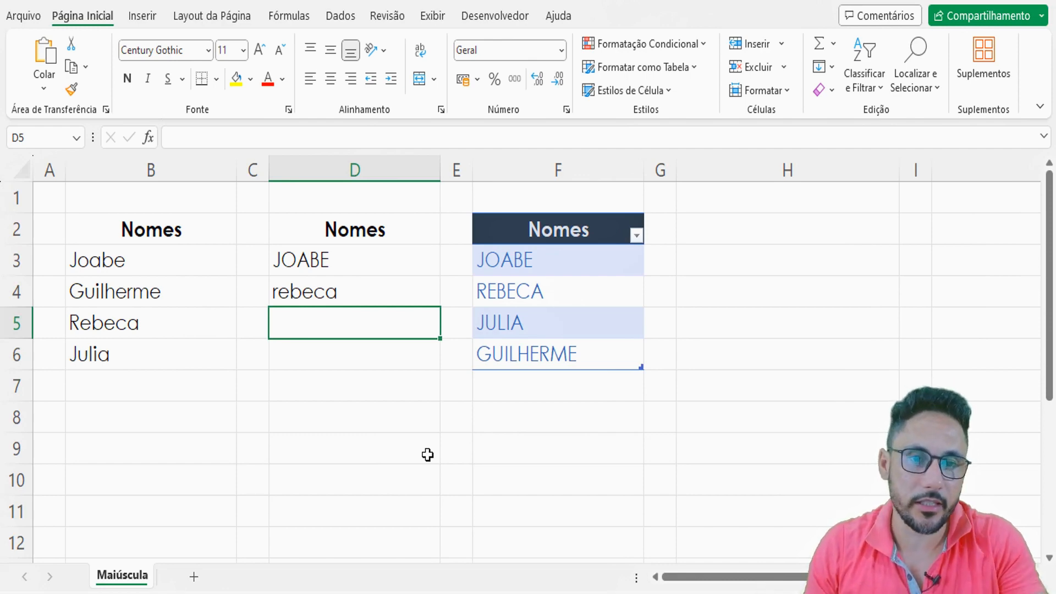
left_click(351, 293)
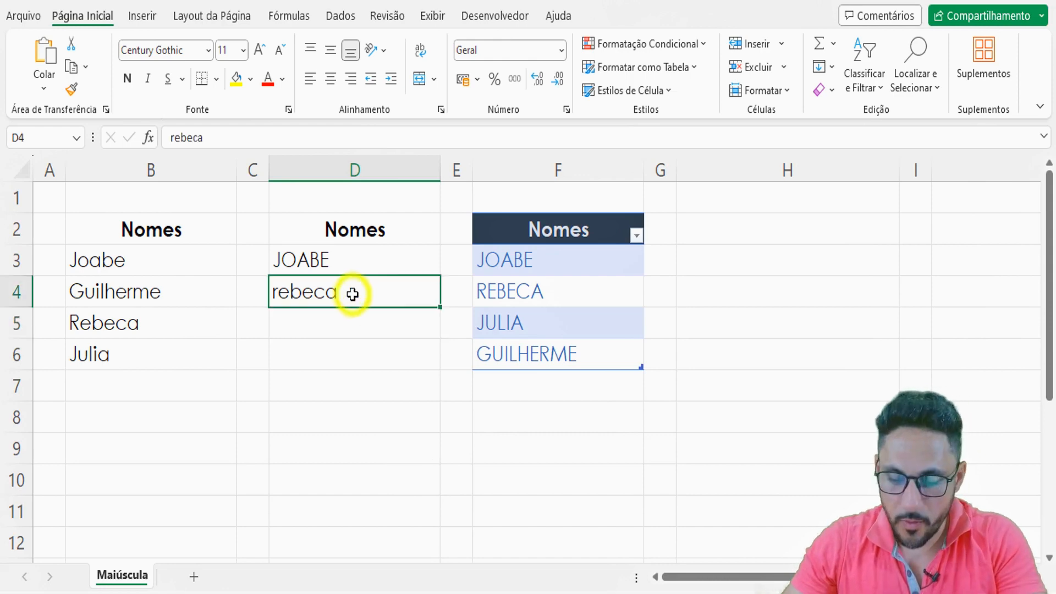
key("Delete")
- Write the formula =EXATO(D3;MAIÚSCULA(D3)) in cell D9 to compare D3 with its uppercase version
left_click(368, 448)
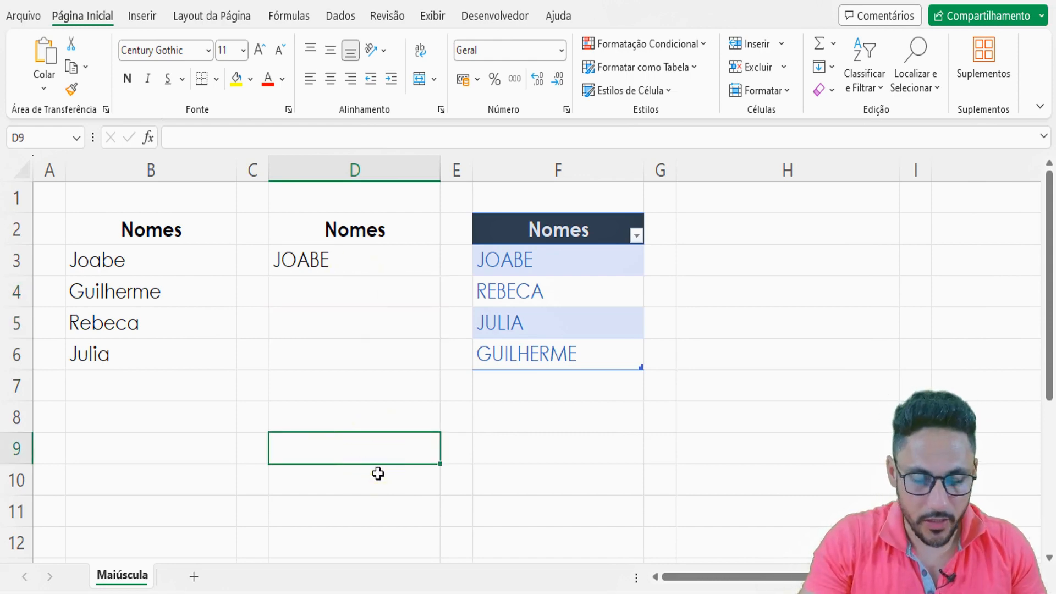
type("=ex")
key("Tab")
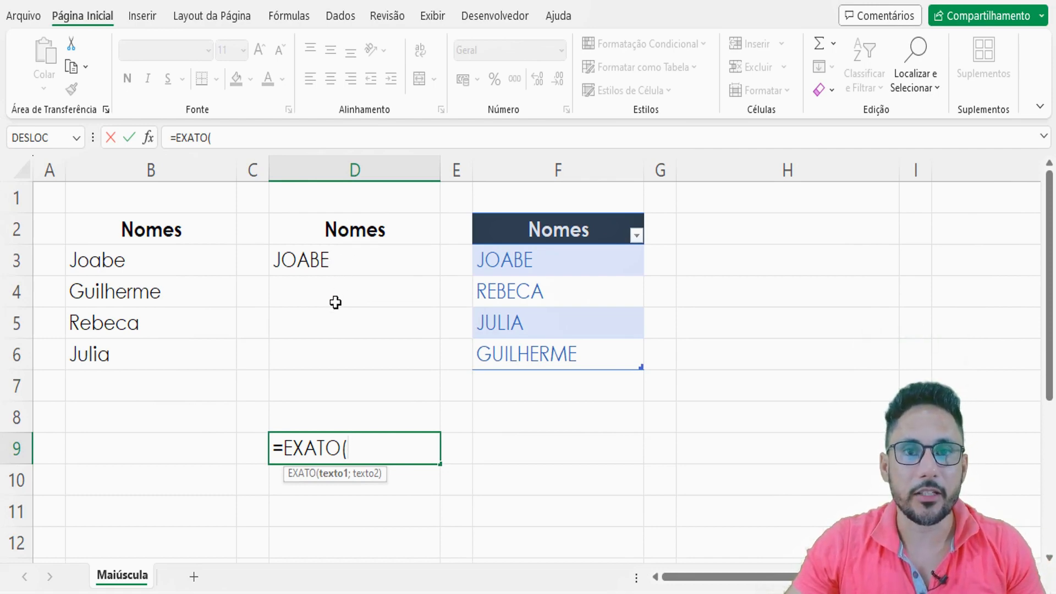
left_click(317, 262)
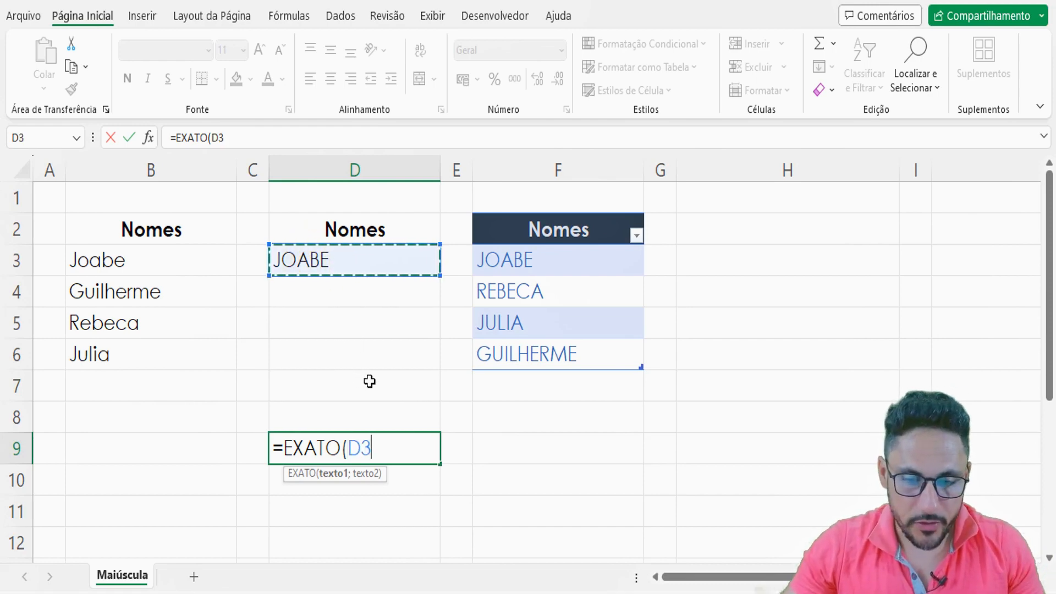
type(";")
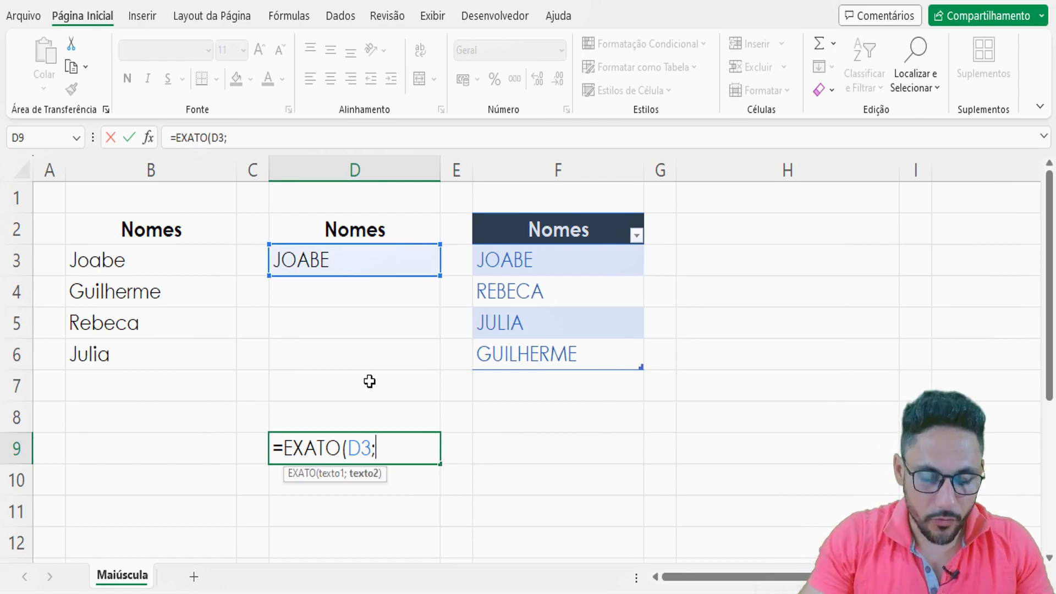
type("mai")
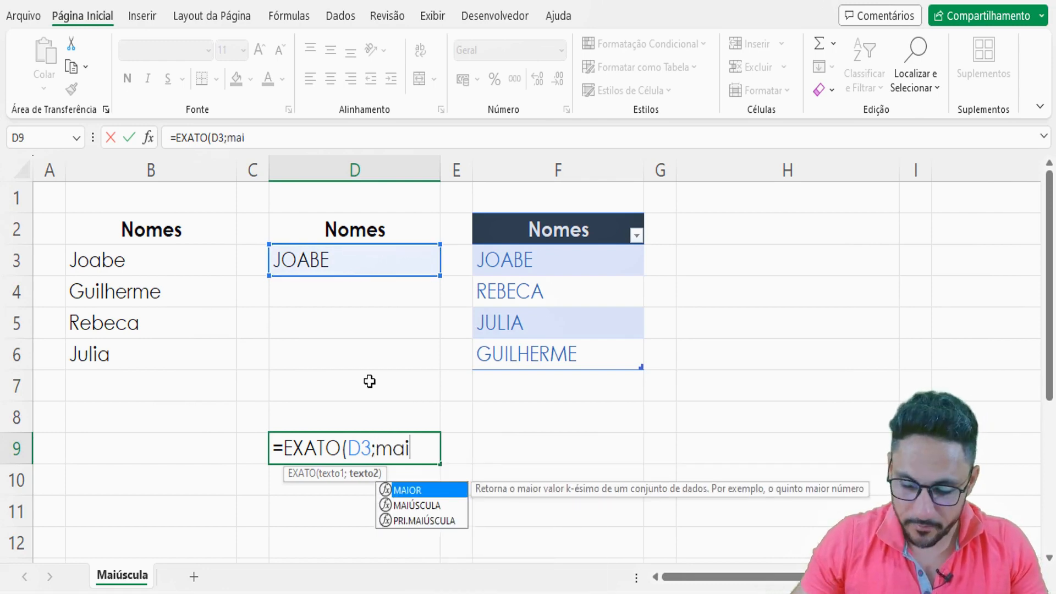
key("Down")
key("Tab")
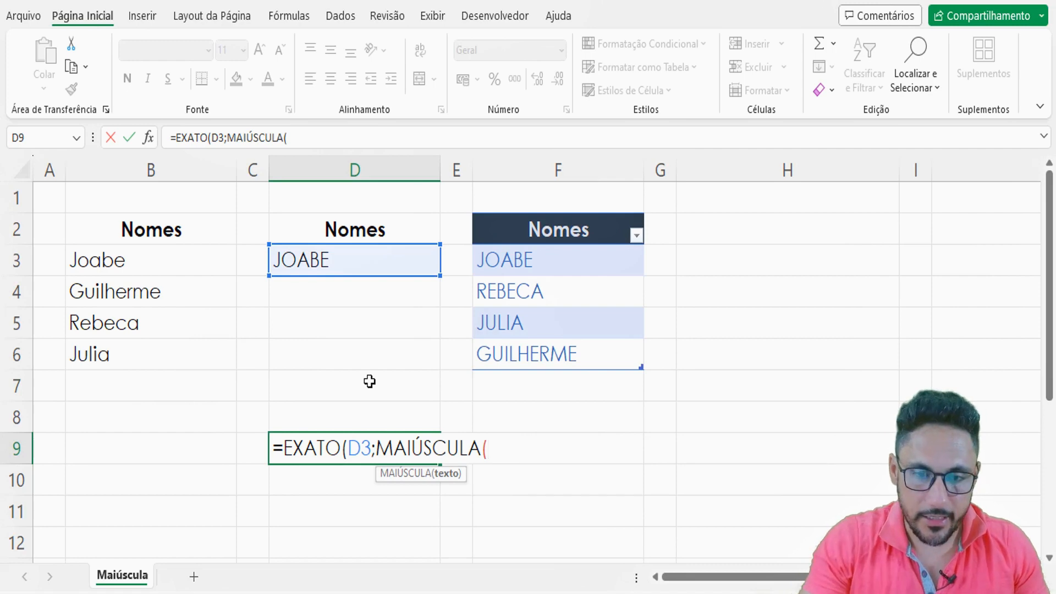
left_click(349, 256)
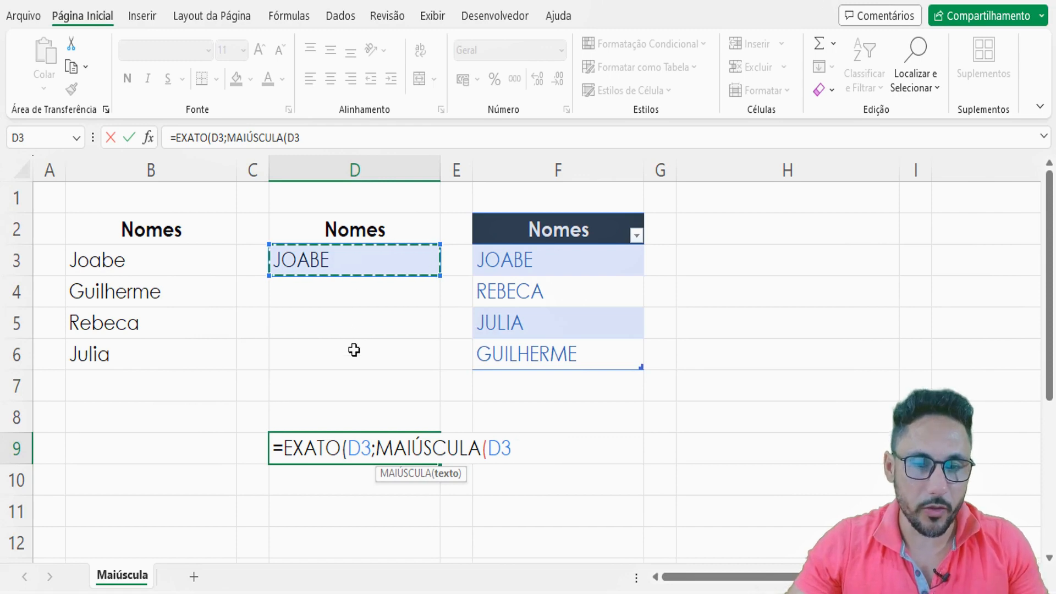
type(")")
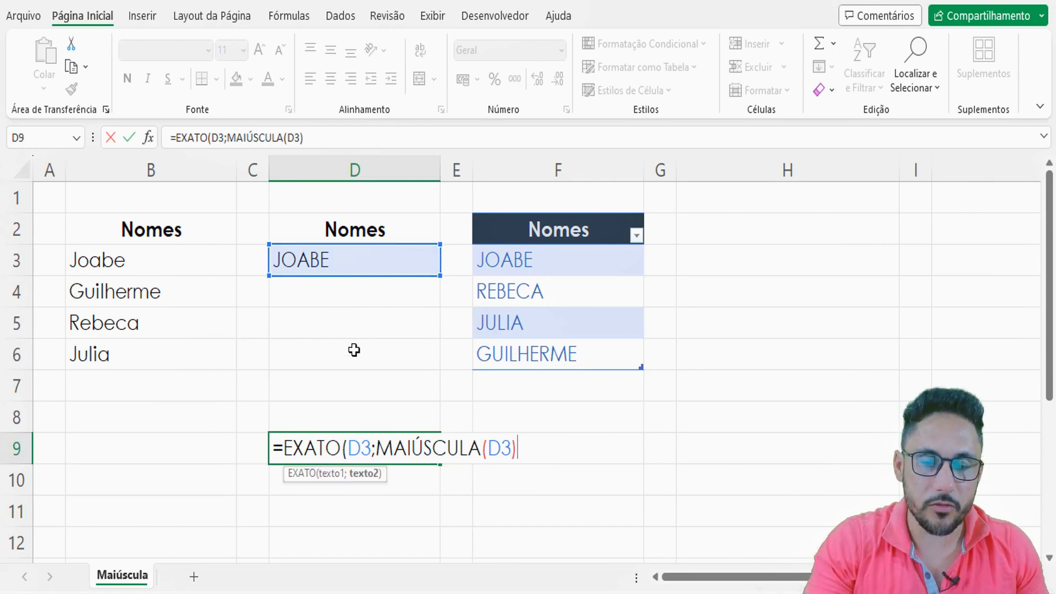
type(")")
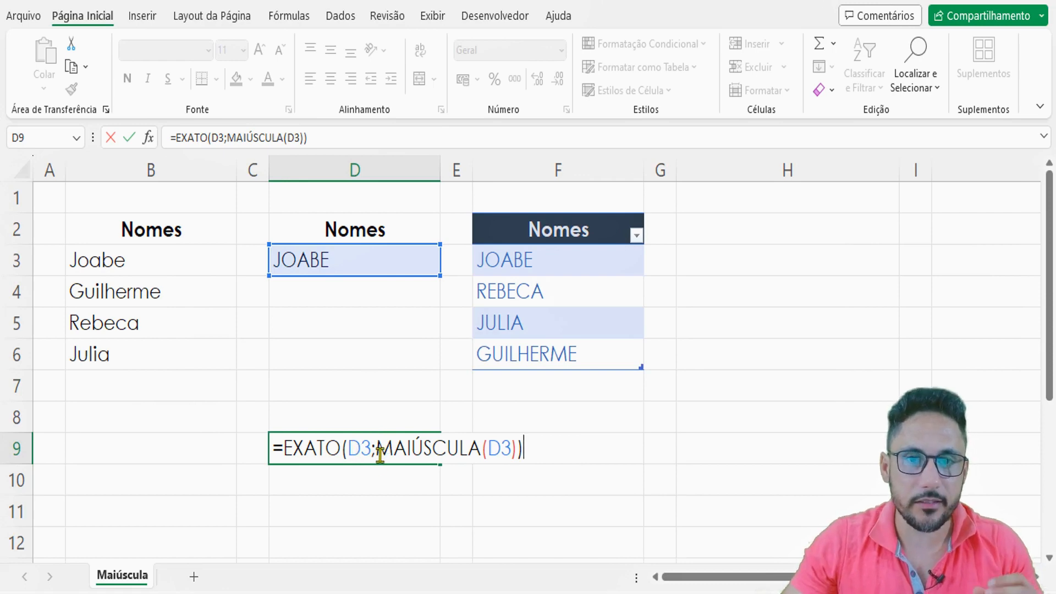
- Lock the column of the first cell reference in the D9 formula so that it reads $D3
left_click(350, 449)
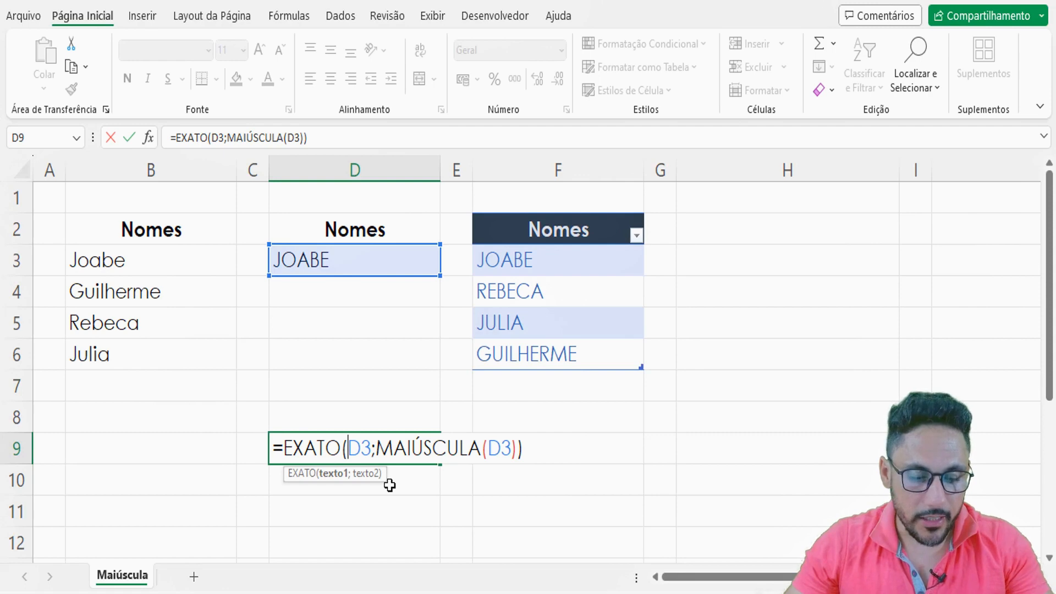
type("4")
key("BackSpace")
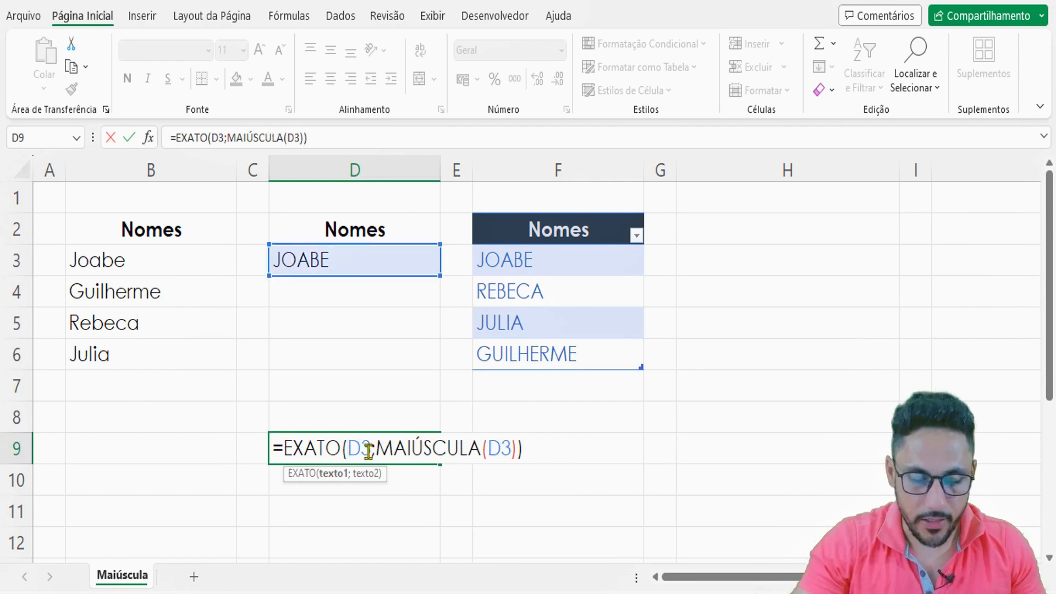
type("$")
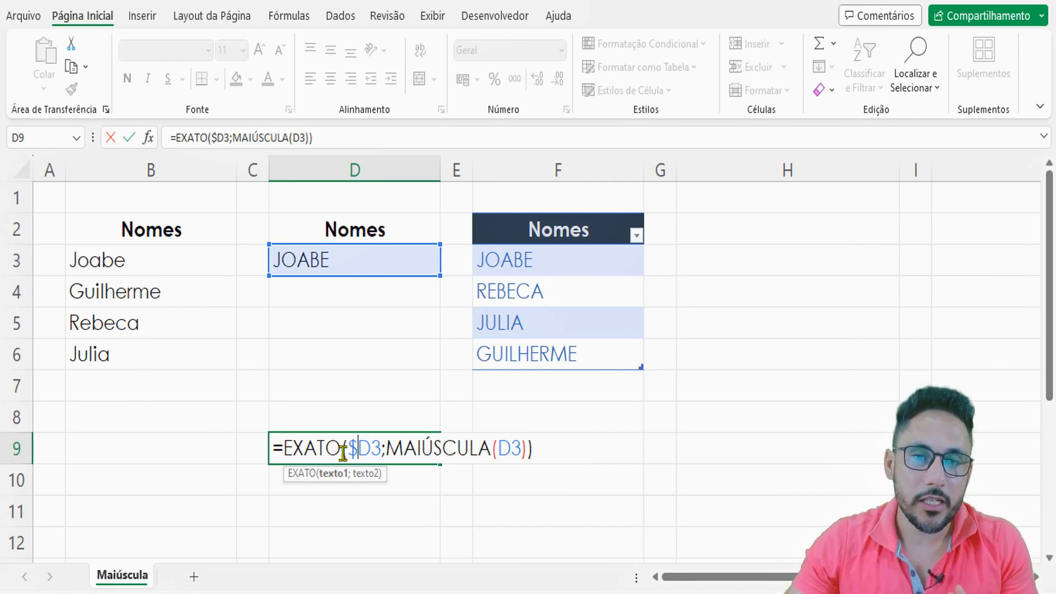
- Copy the whole formula text =EXATO($D3;MAIÚSCULA(D3)) from D9 and leave the cell without committing it
key("ctrl+c")
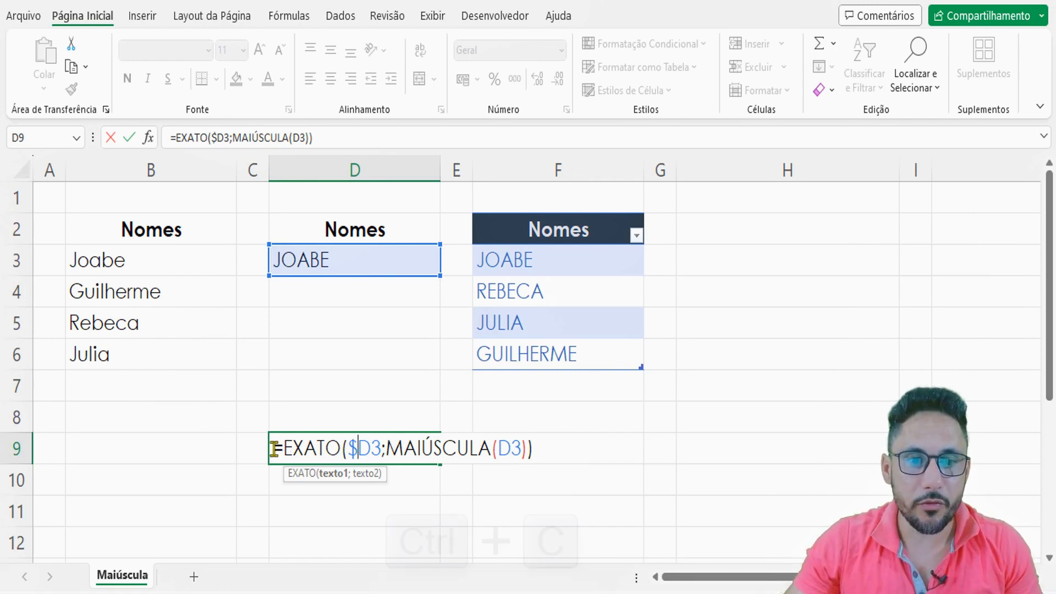
left_click_drag(273, 450, 537, 453)
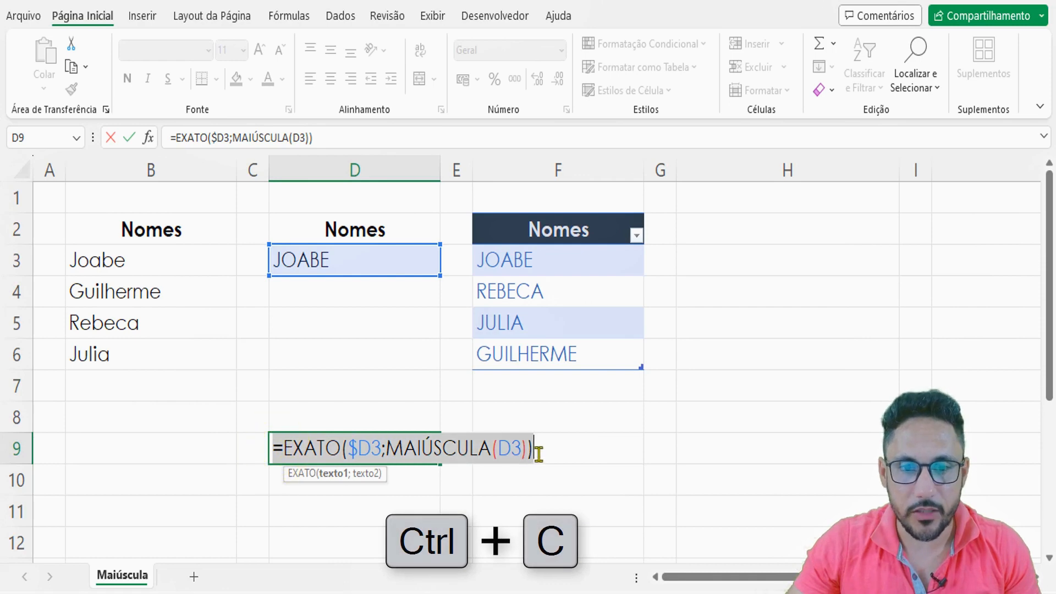
key("ctrl+c")
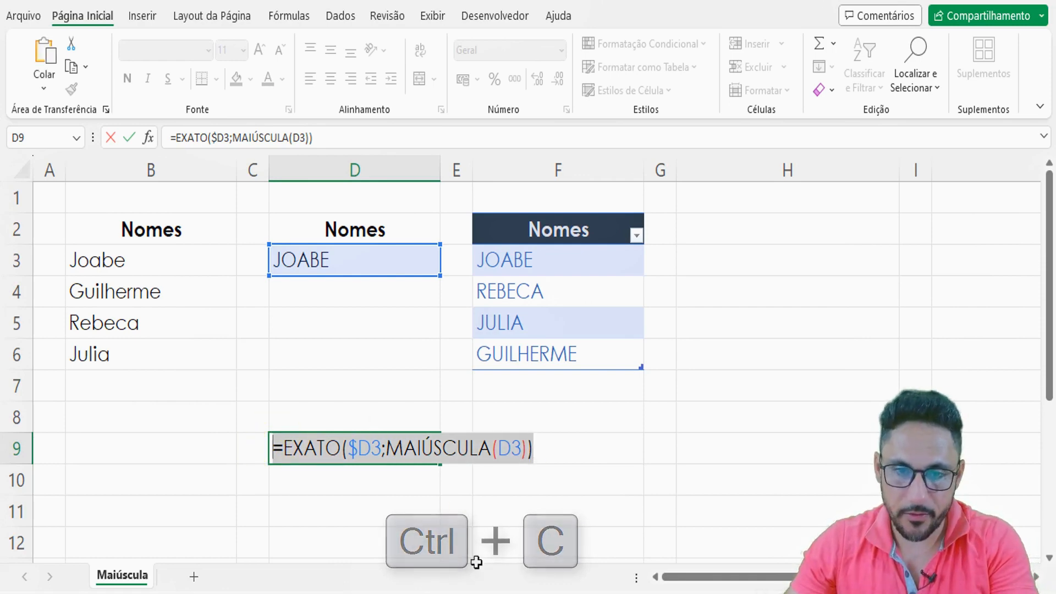
key("Escape")
- Give cells D3:D6 a Personalizado data validation rule with the copied formula =EXATO($D3;MAIÚSCULA(D3))
left_click_drag(360, 264, 363, 347)
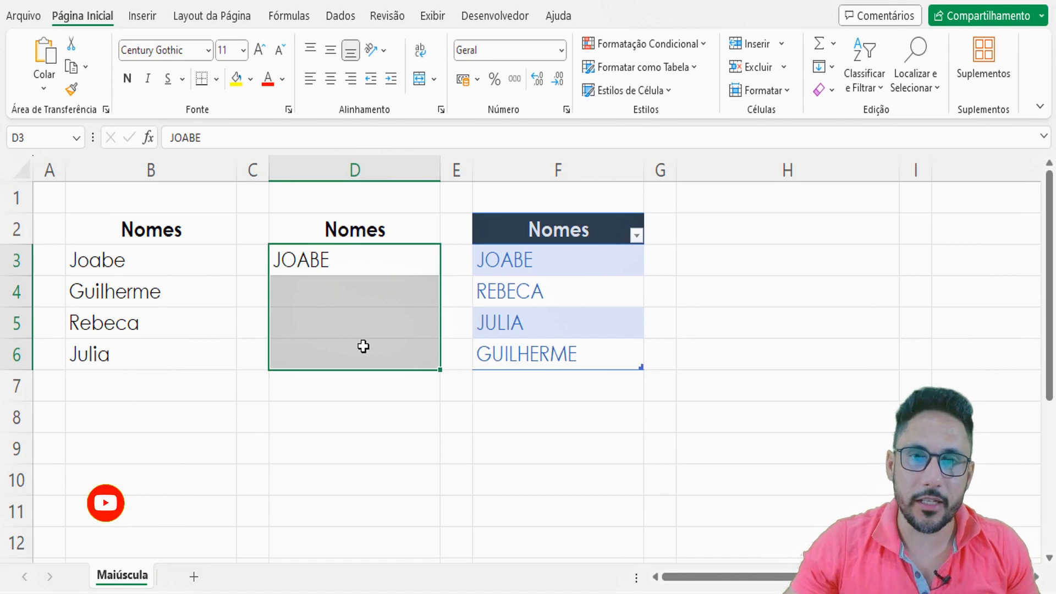
left_click(353, 256)
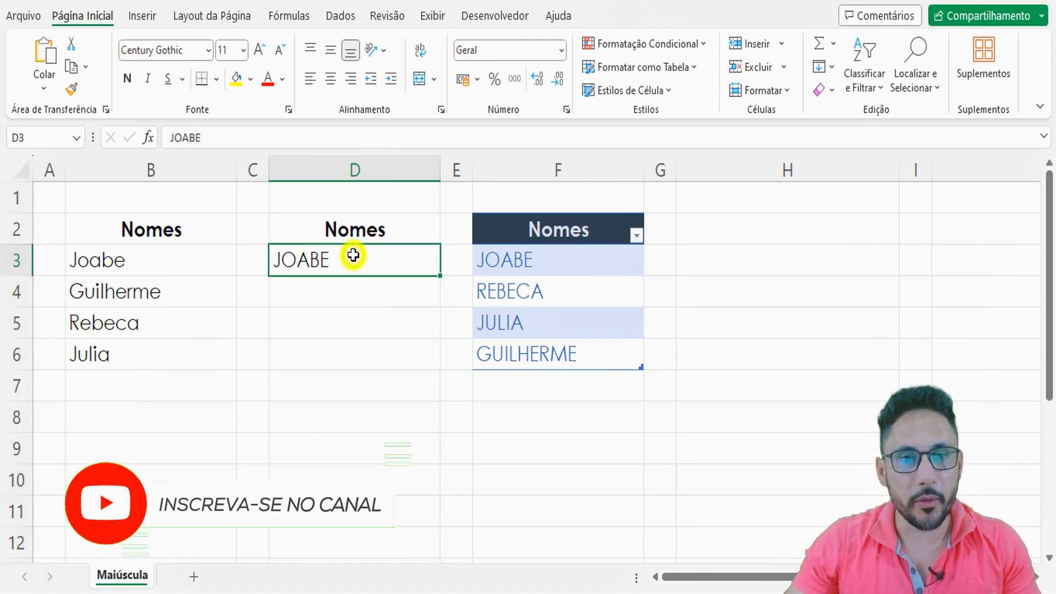
left_click_drag(353, 258, 354, 352)
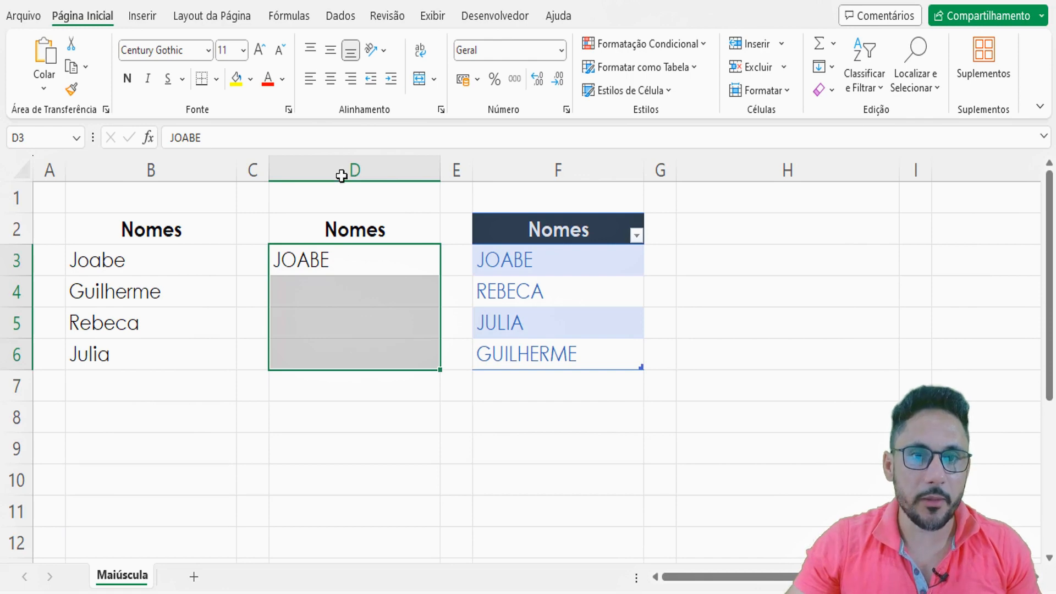
left_click(341, 15)
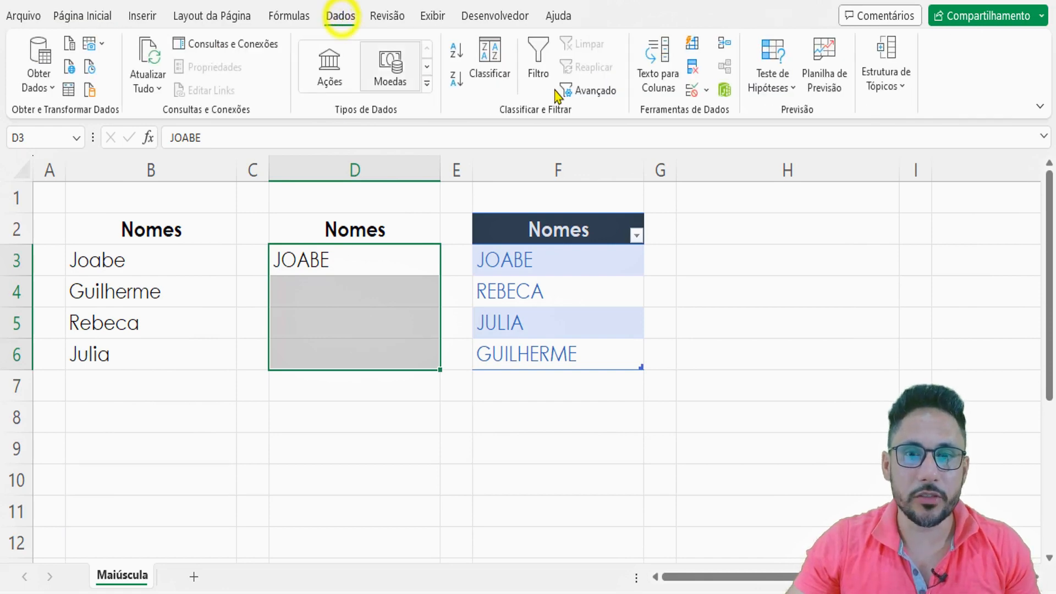
left_click(706, 90)
left_click(732, 115)
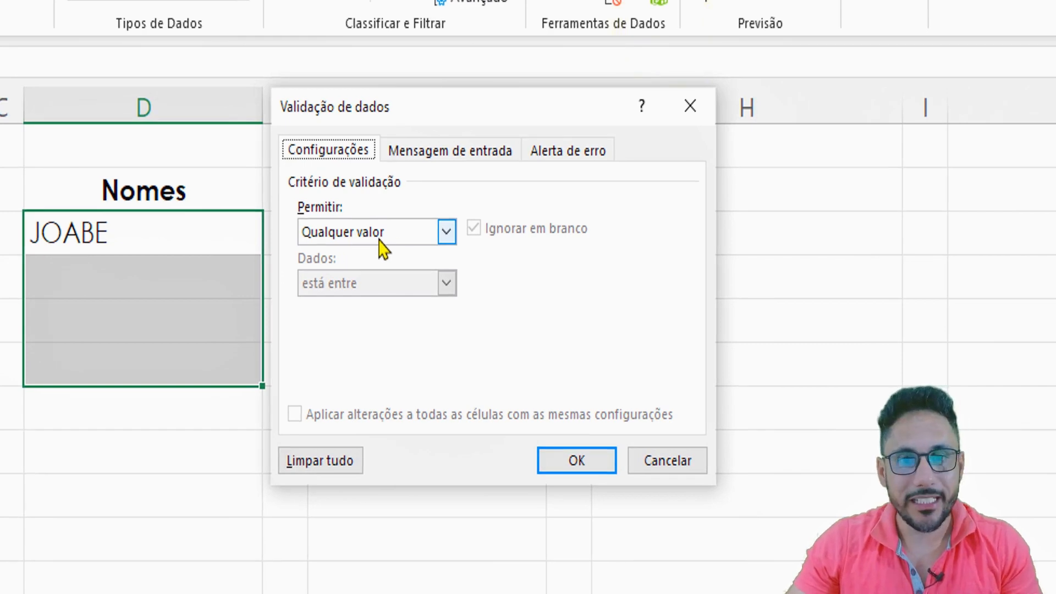
left_click(375, 235)
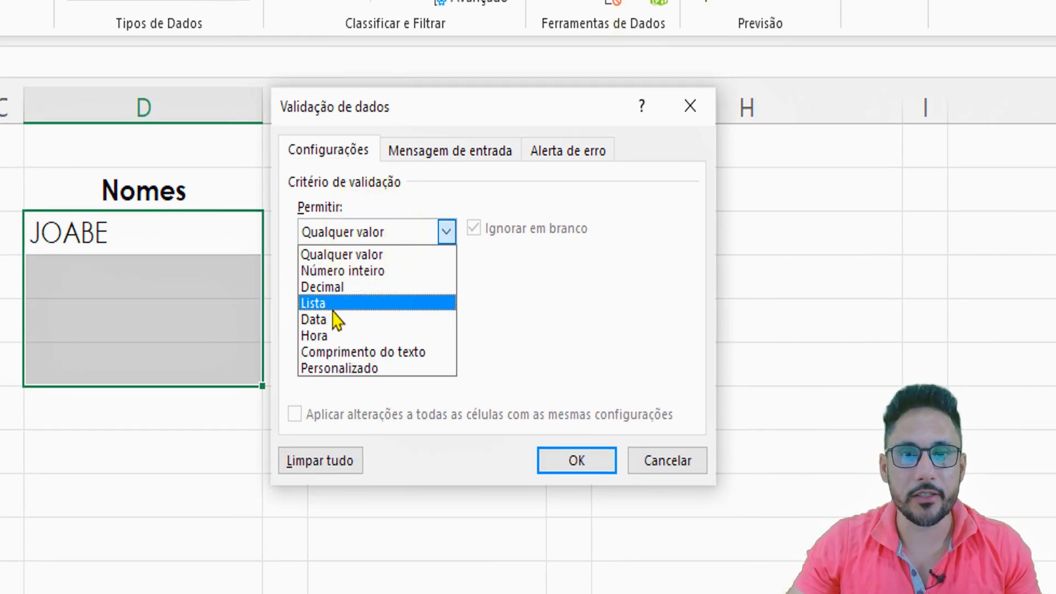
left_click(334, 369)
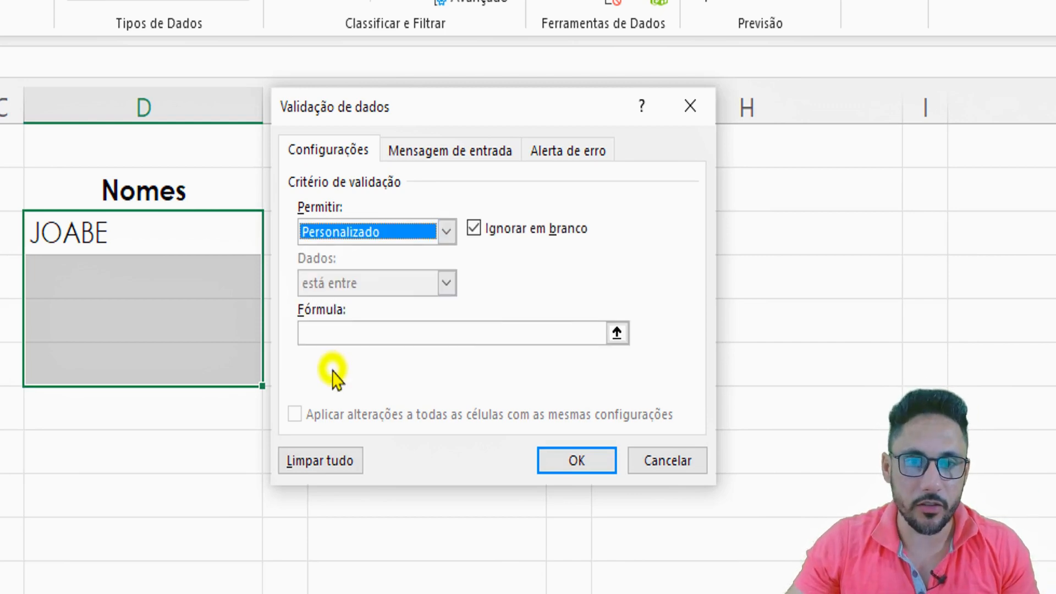
left_click(313, 333)
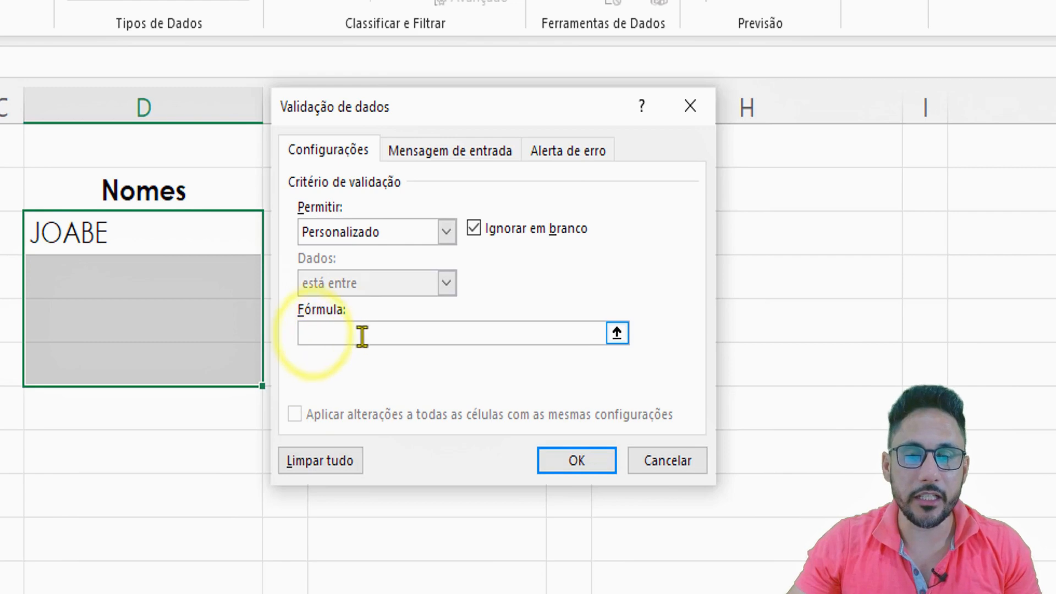
key("ctrl+v")
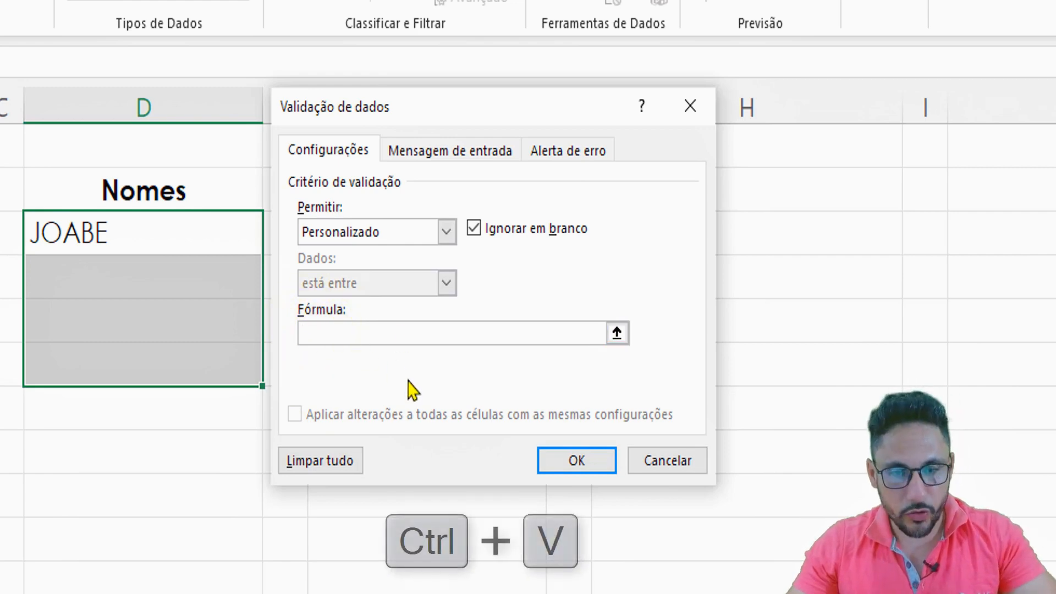
key("ctrl+v")
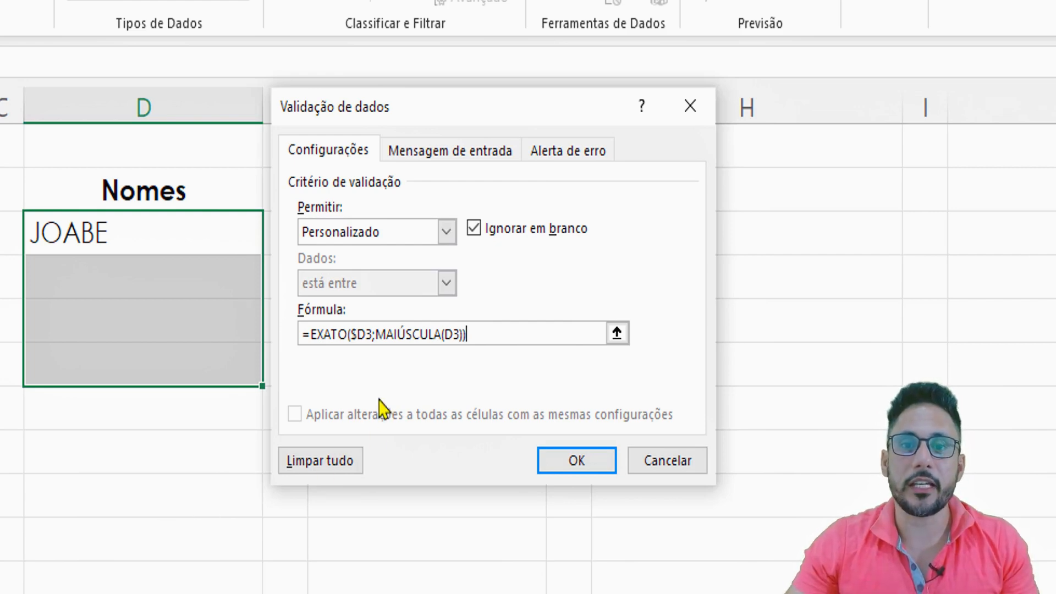
- Enter "Impossivel Texto em Minúiculas" as the title of the validation's error alert
left_click(560, 155)
left_click(508, 265)
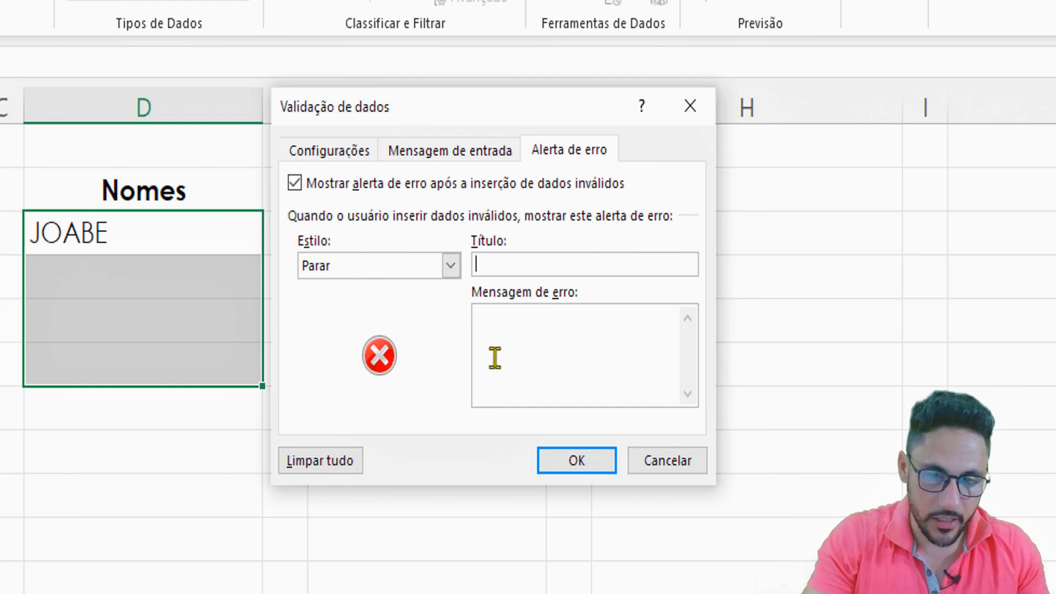
type("Impossivel \\T")
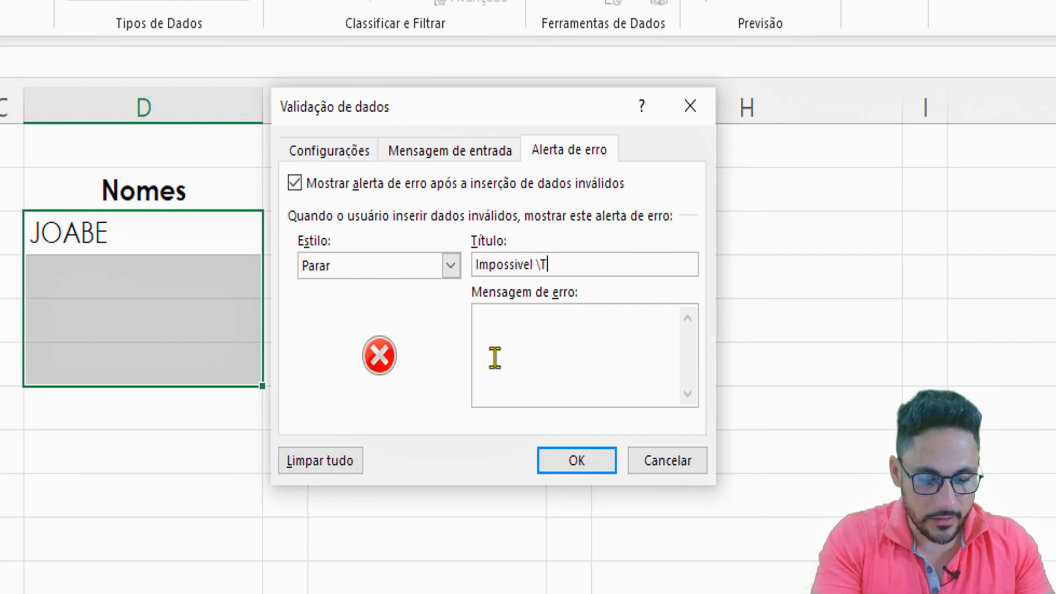
key("BackSpace")
key("BackSpace")
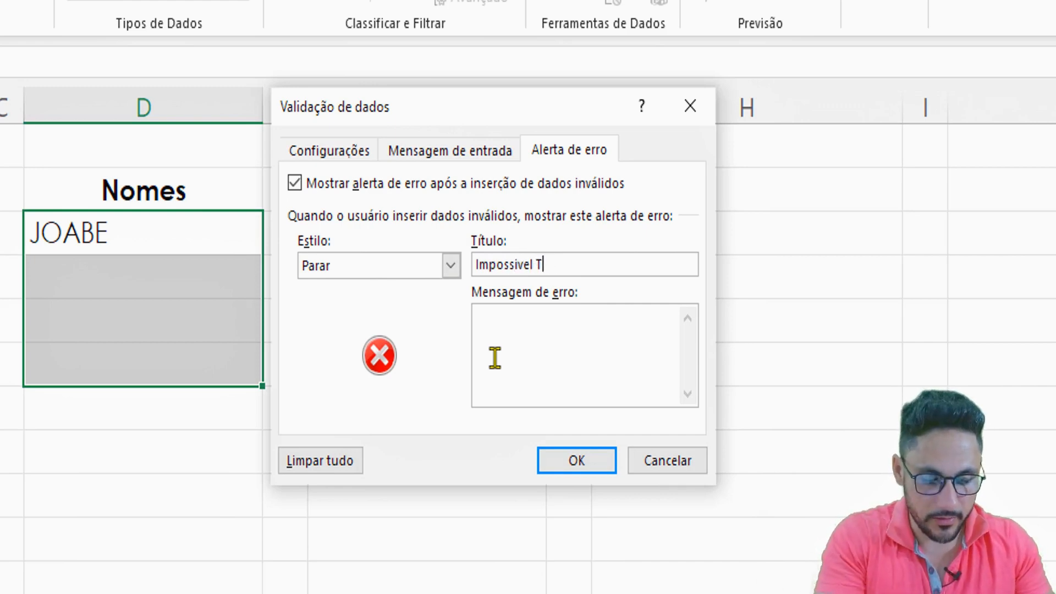
type("Texto em Minúscula")
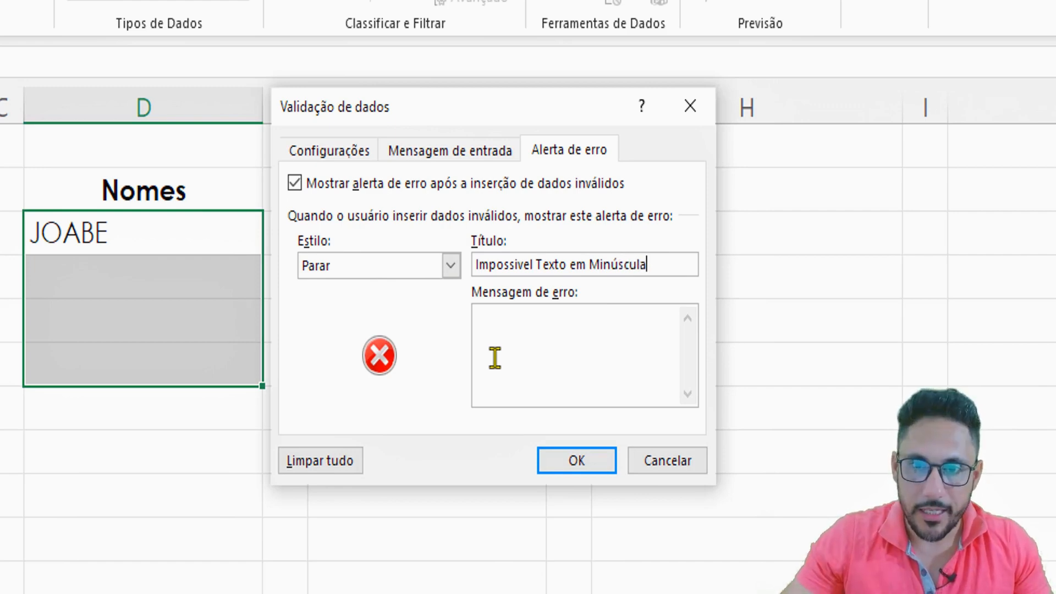
- Correct the alert title to "Impossivel Texto em Minúscula" and enter "Você spo deve colocar o texto em MAIÚSCULA" as its error message
left_click(497, 324)
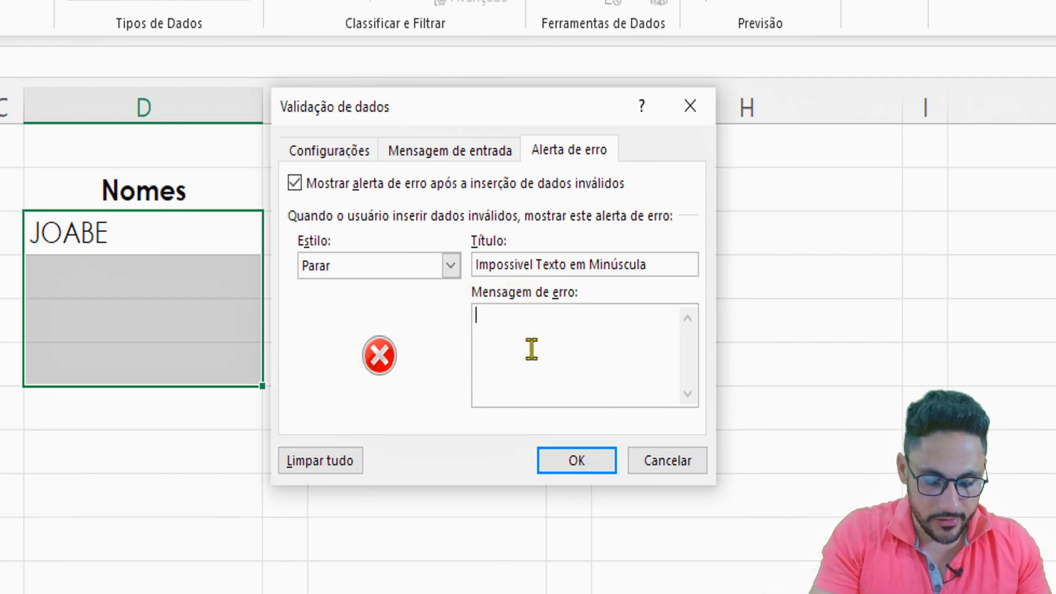
type("Você")
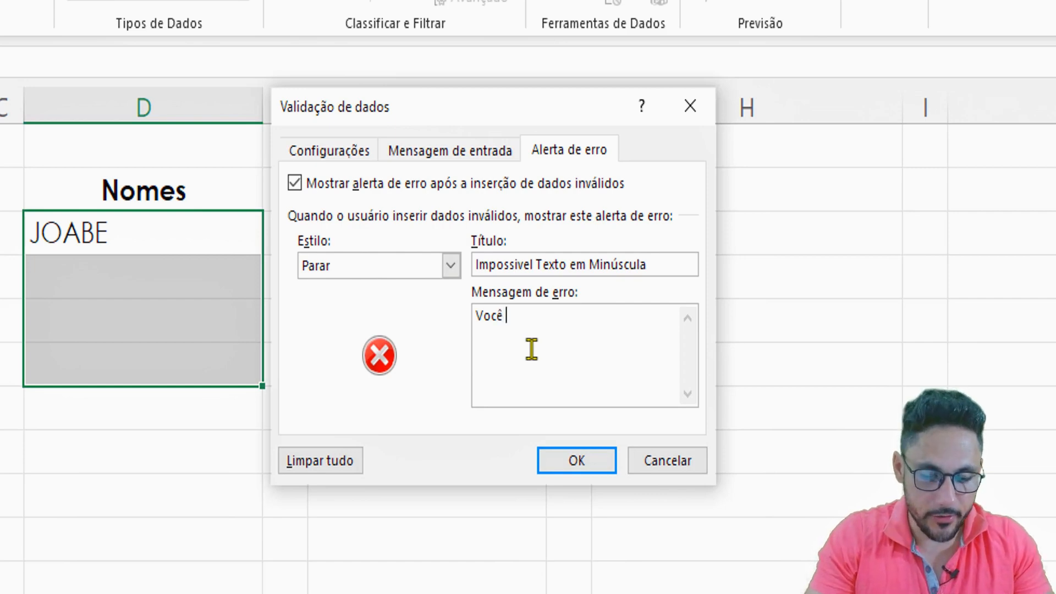
type("spo d")
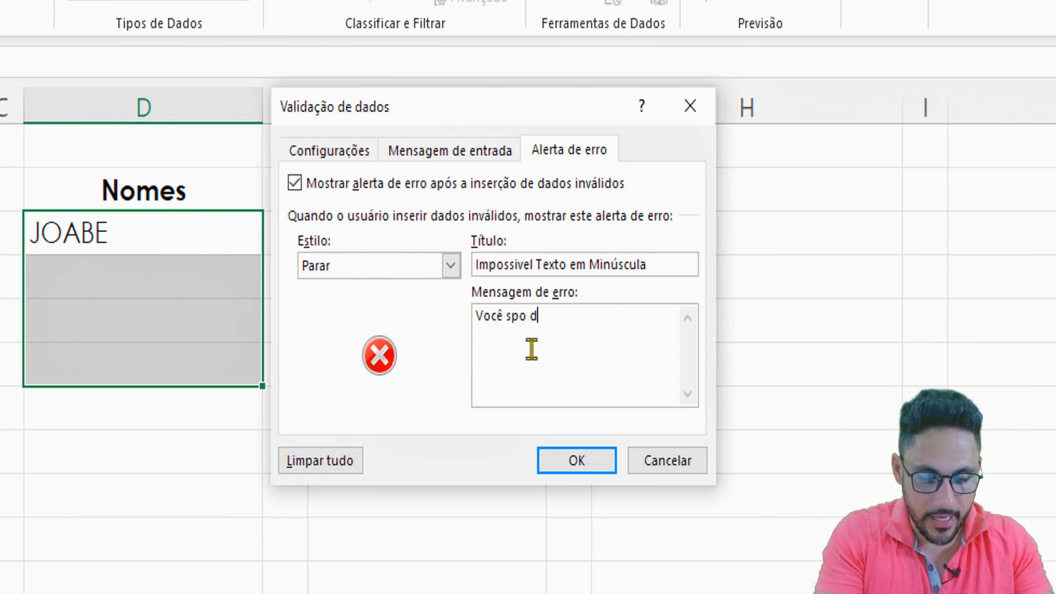
type("eve colocar")
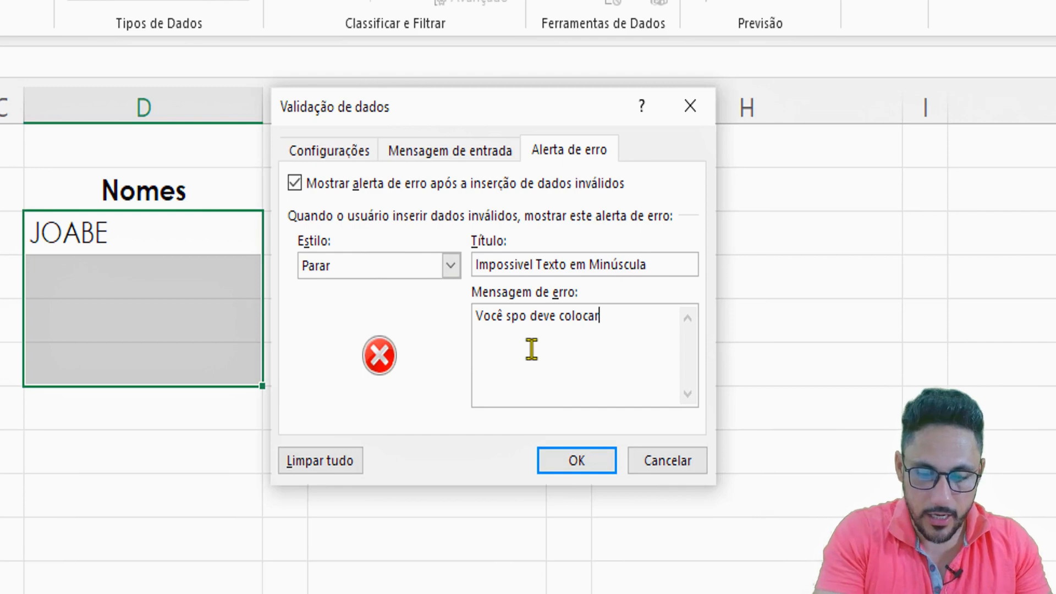
type(" o texto ")
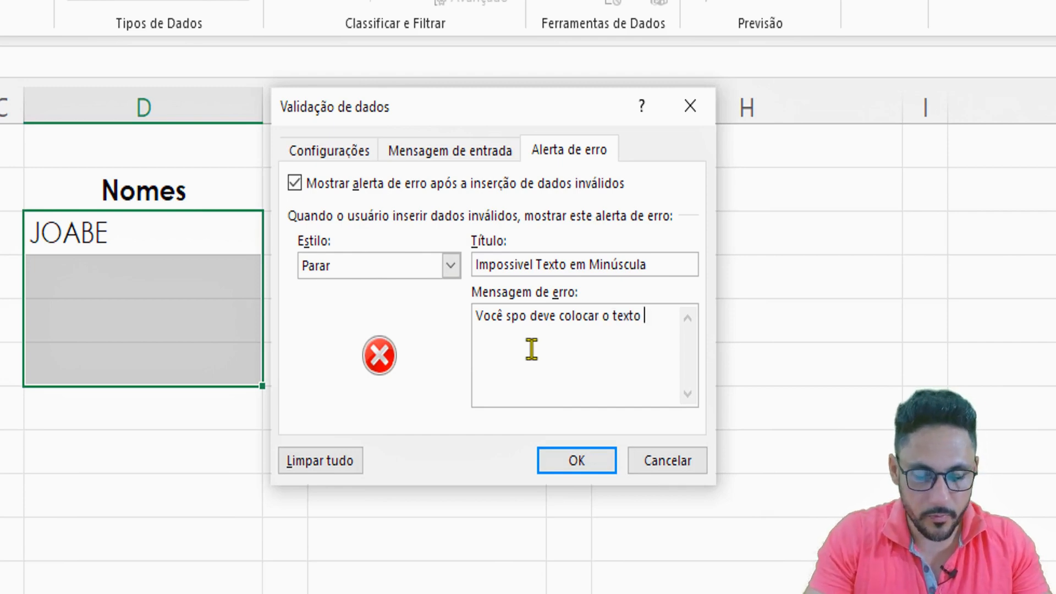
type("em M")
key("BackSpace")
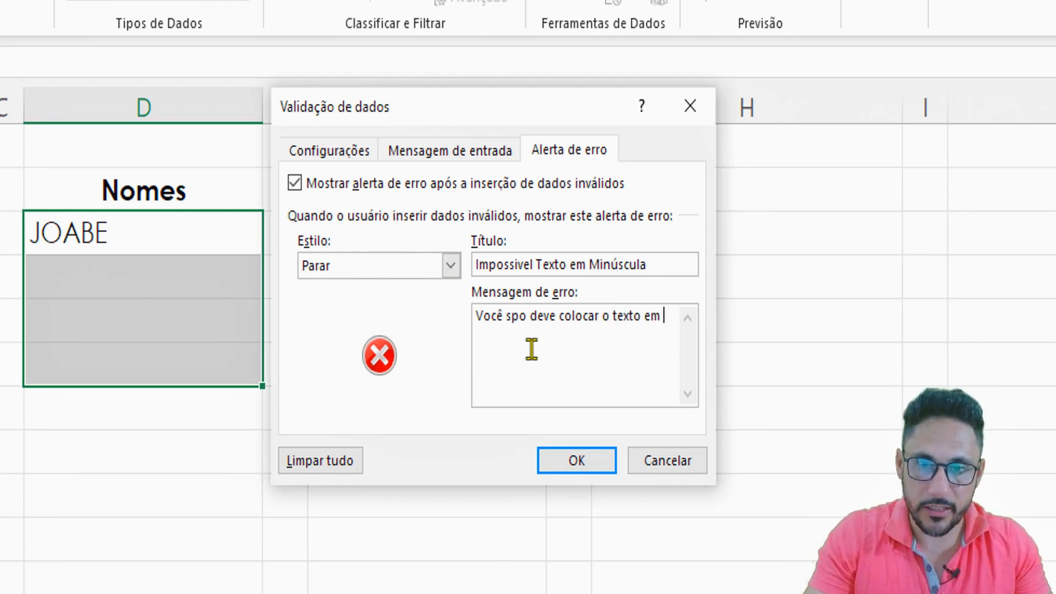
type("MAI")
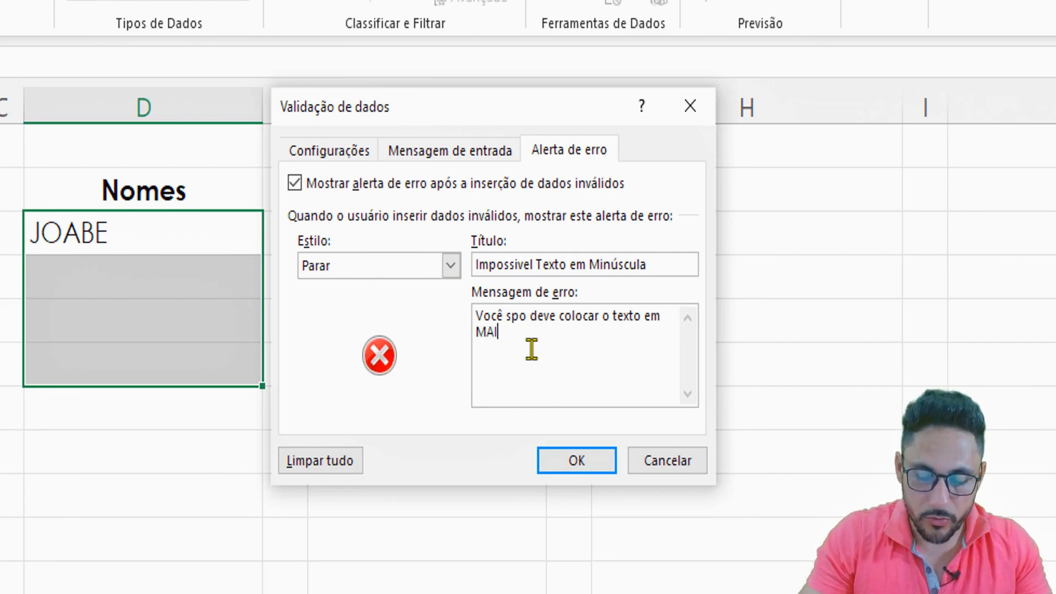
type("Ú")
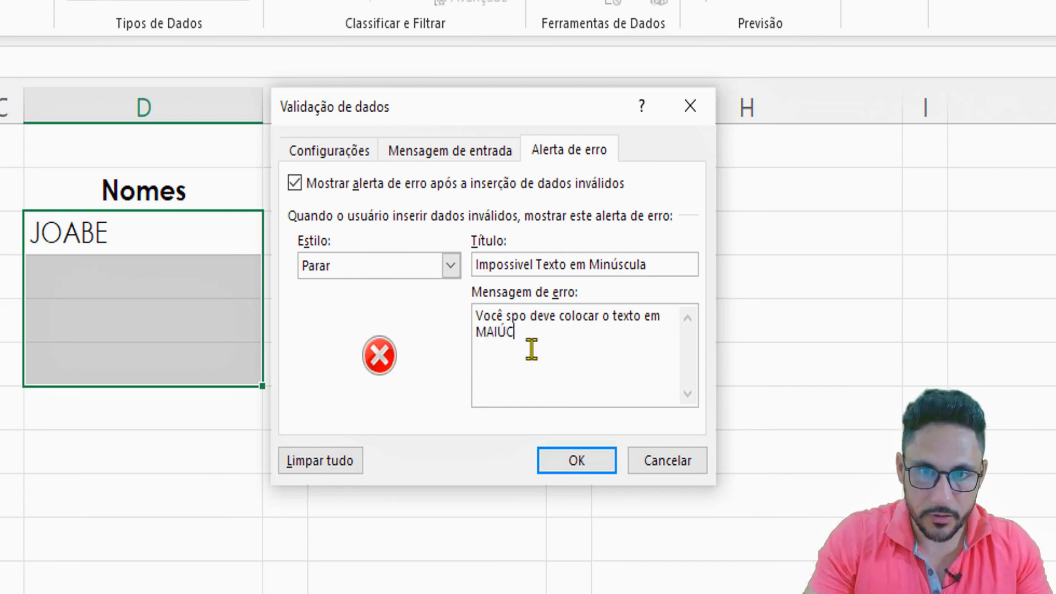
type("SCULA")
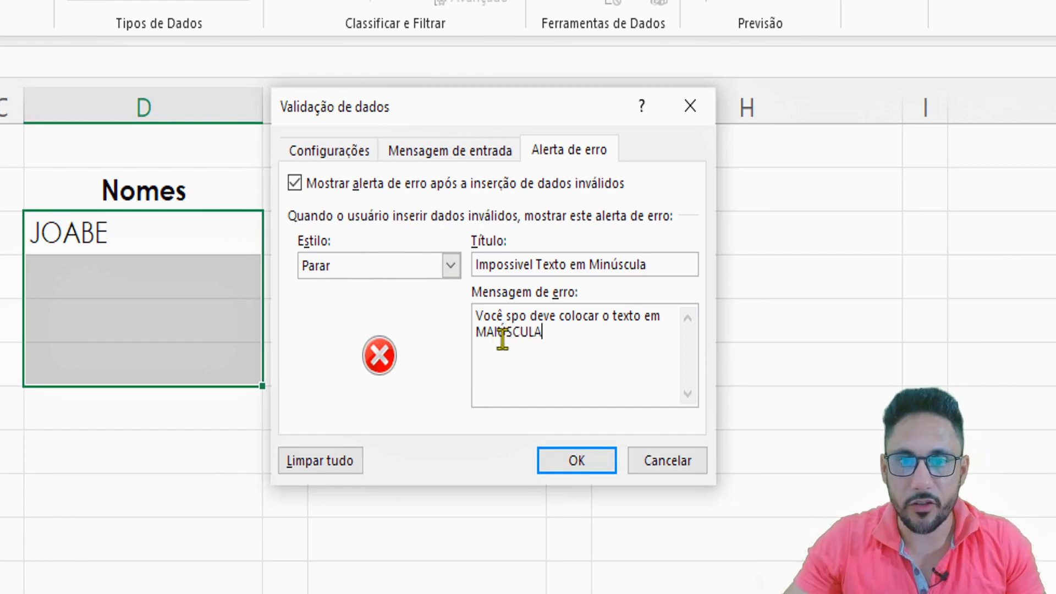
- Correct "spo" to "so" in the error message, check the validation formula and apply the data validation
left_click(513, 316)
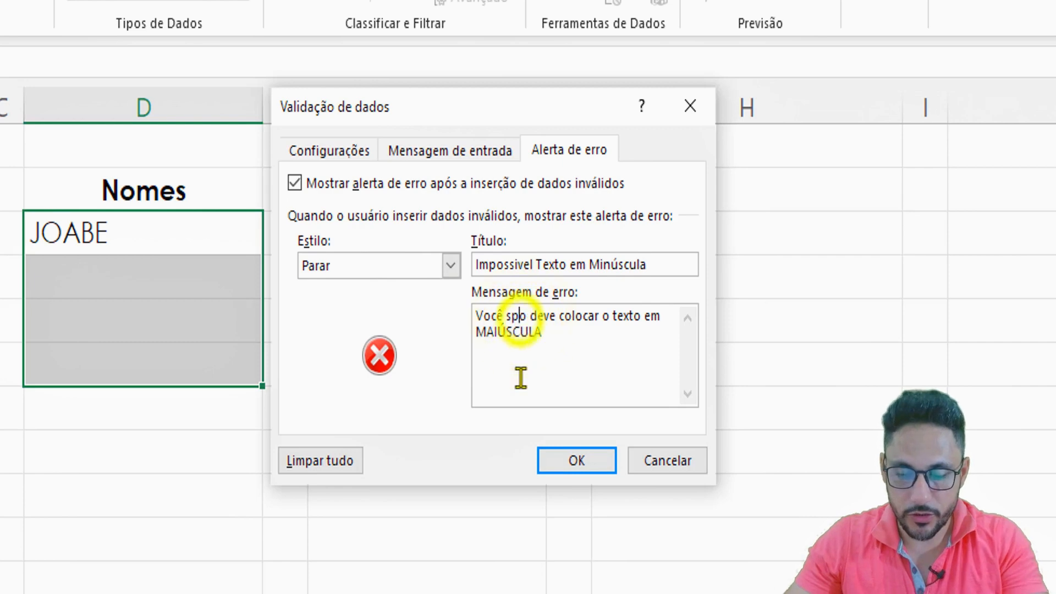
key("BackSpace")
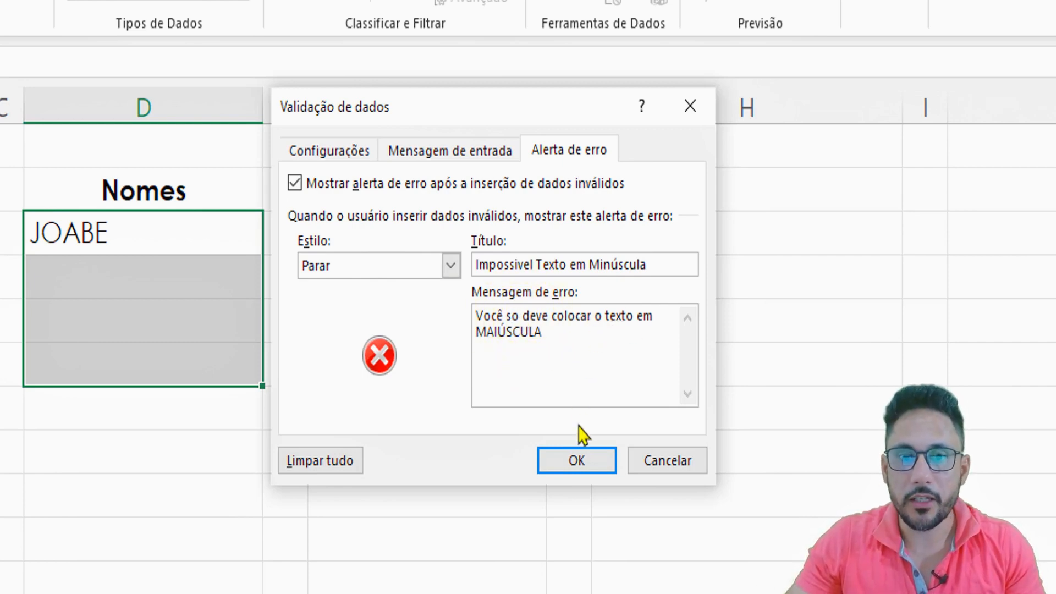
left_click(337, 158)
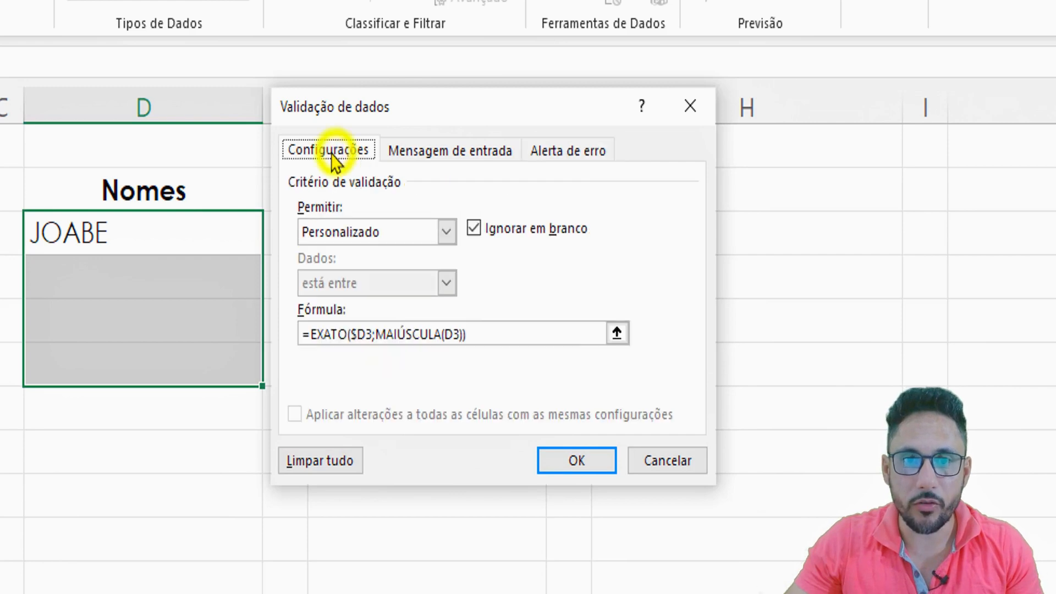
left_click(572, 462)
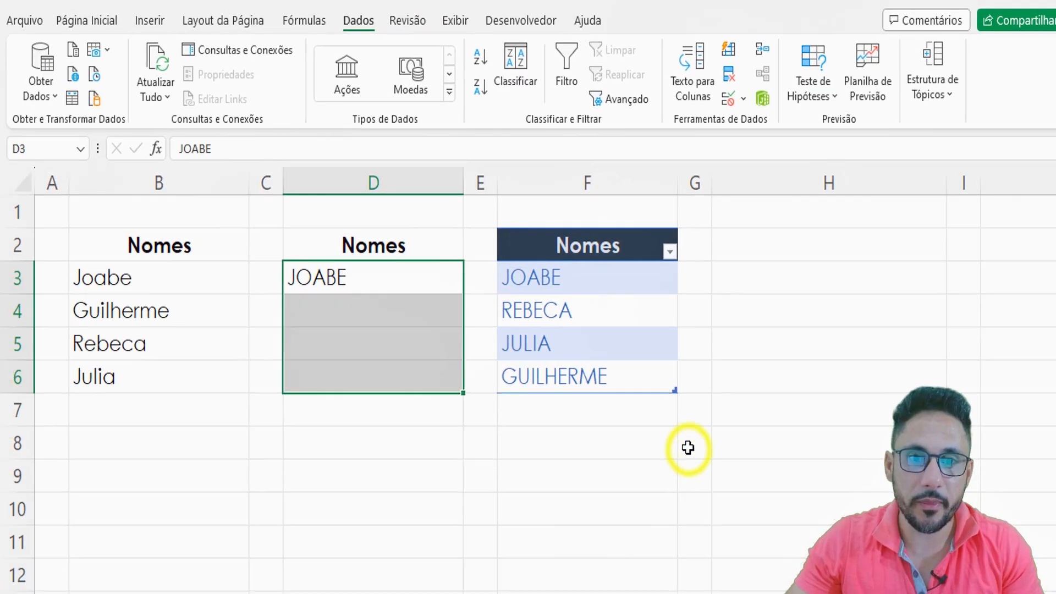
- Try to enter the name from F4 in lowercase in cell D4, and cancel the rejected entry
left_click(374, 309)
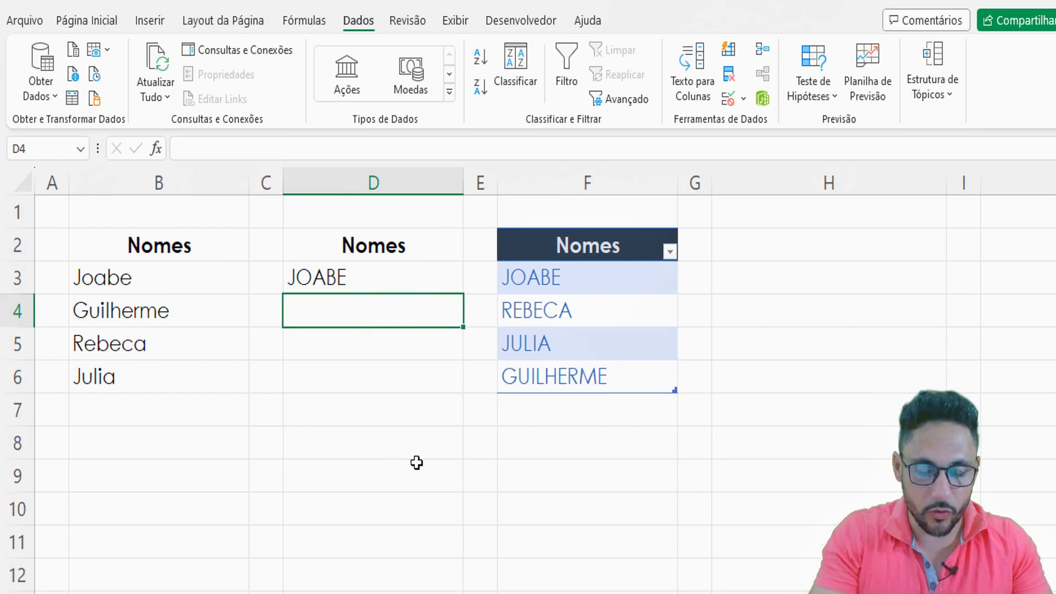
type("rebeca")
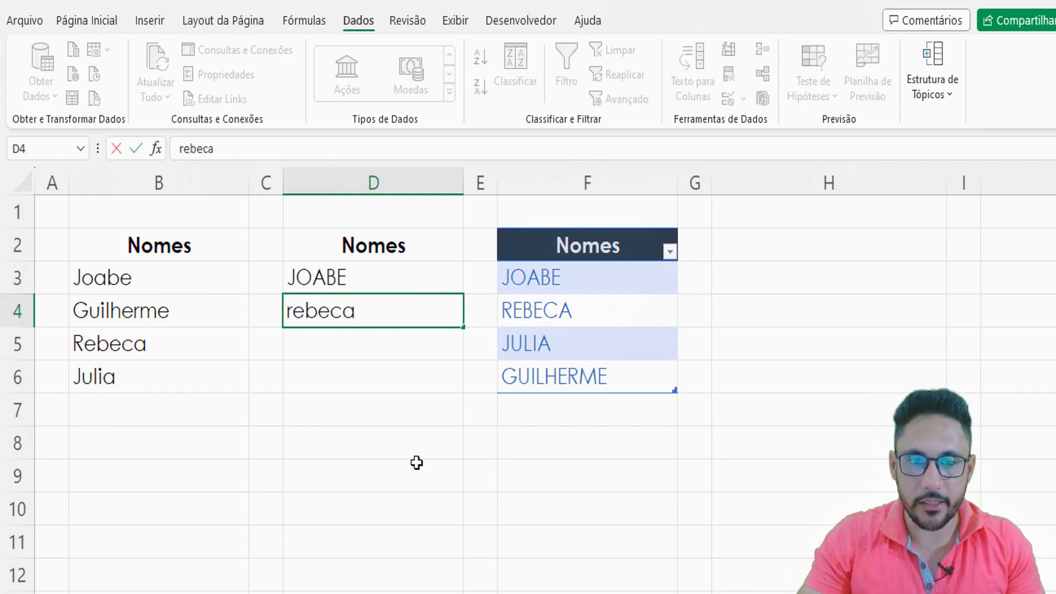
key("Return")
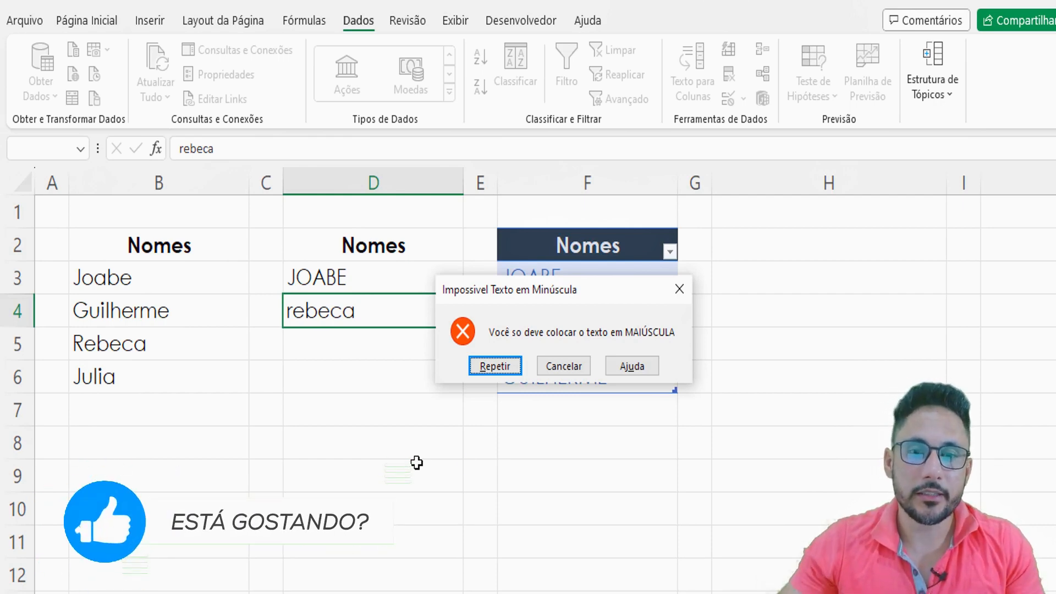
left_click(550, 367)
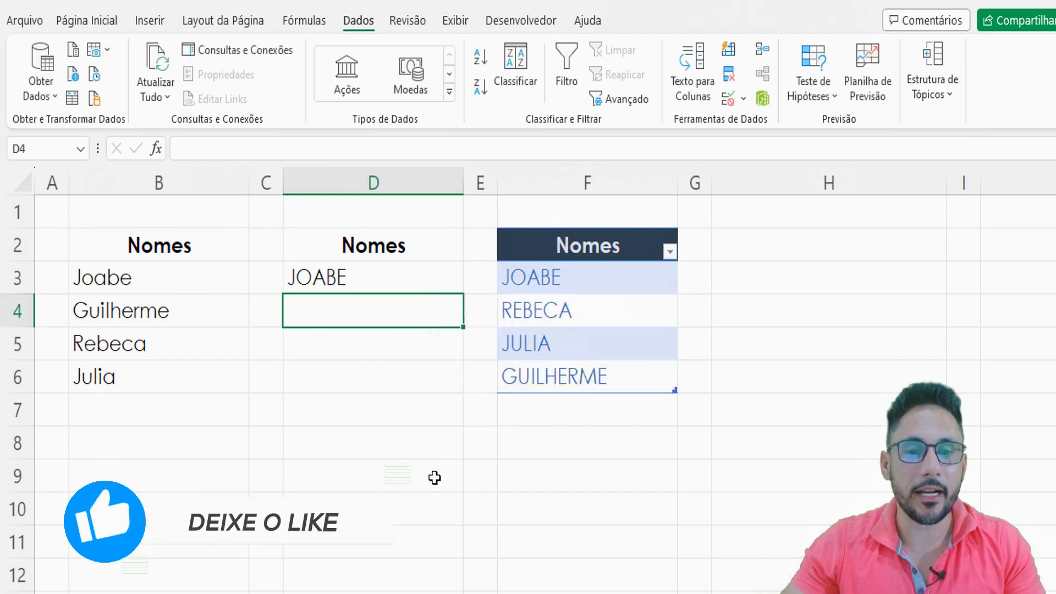
- Enter the name from F4 in uppercase in cell D4
type("REBECA")
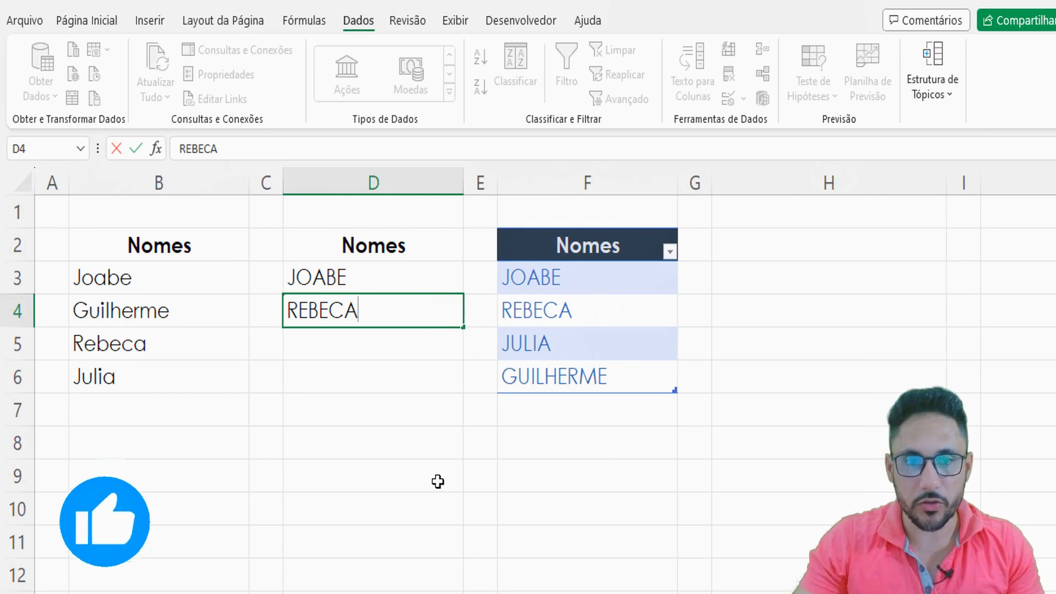
key("Return")
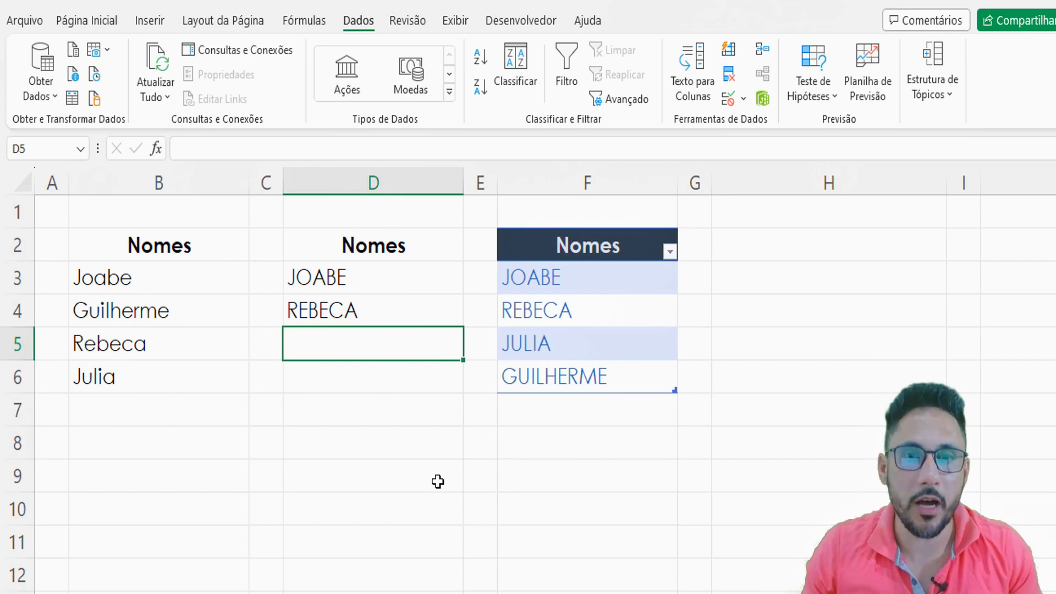
- Try to enter the lowercase text "teste" in D6, the last cell of the validated range, and cancel the entry
left_click_drag(387, 243, 373, 369)
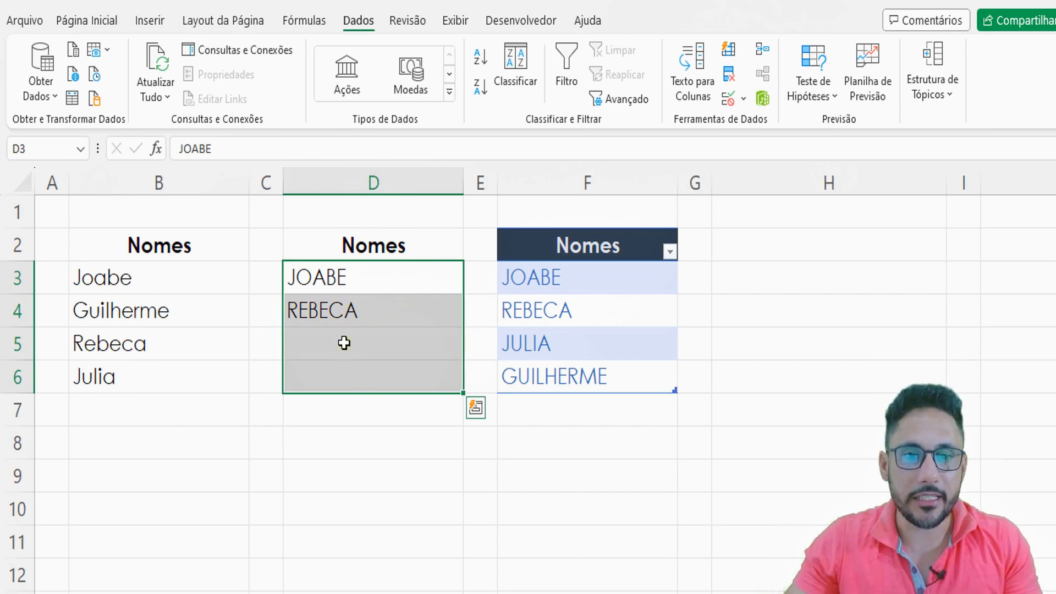
left_click_drag(342, 342, 334, 380)
left_click(334, 380)
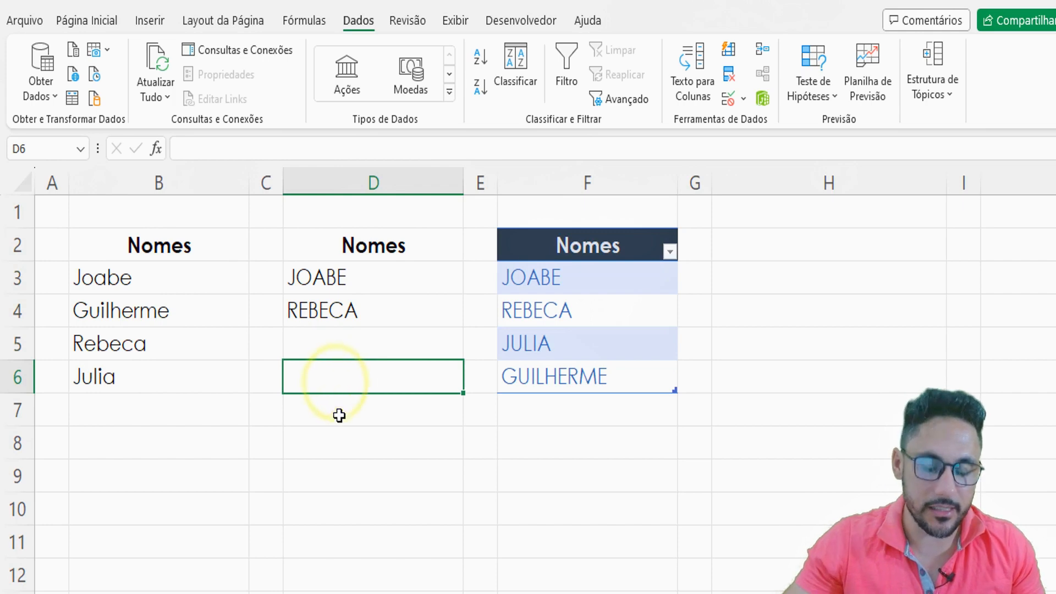
type("teste")
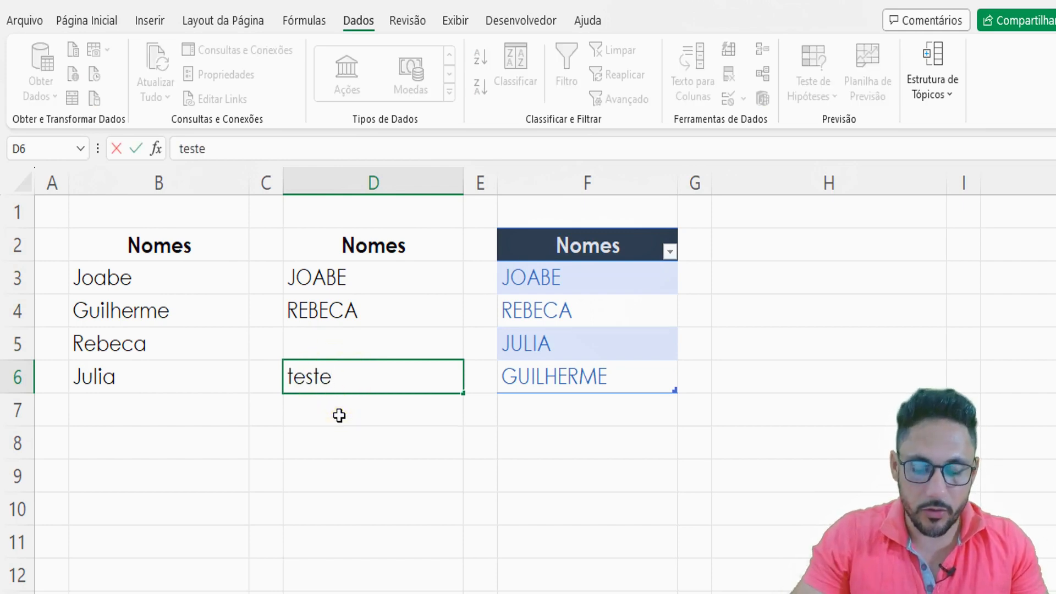
key("Return")
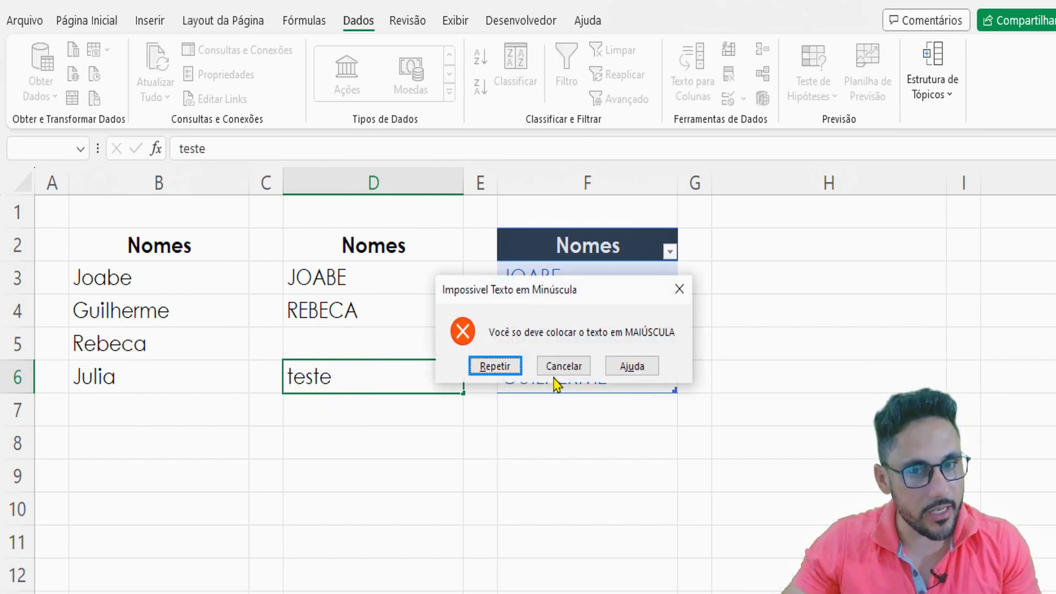
left_click(565, 367)
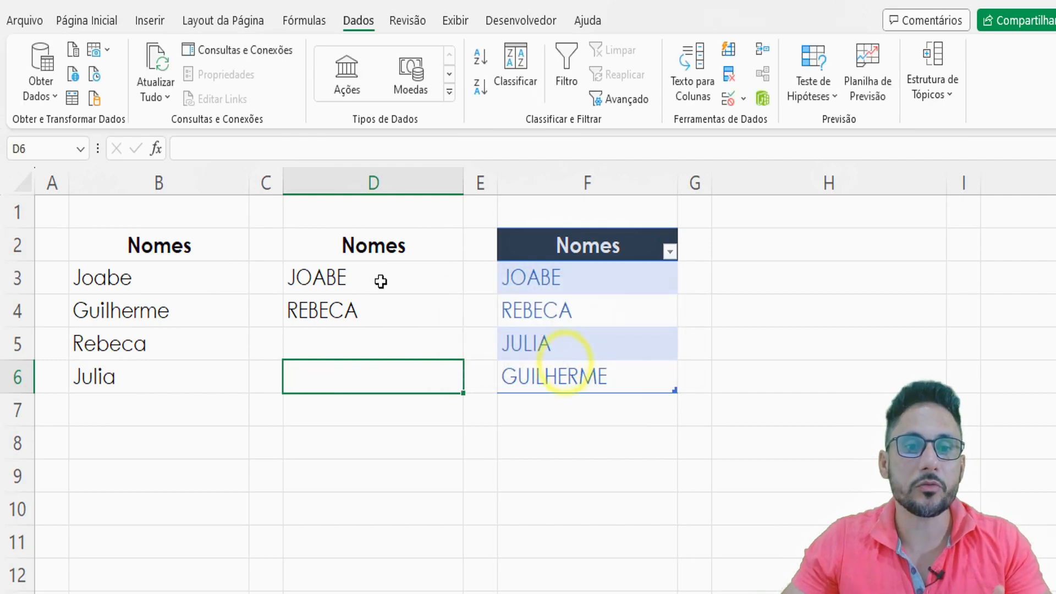
- Test D7, just below the validated range, with the name from F4 in lowercase, and clear the cell
left_click_drag(381, 275, 378, 369)
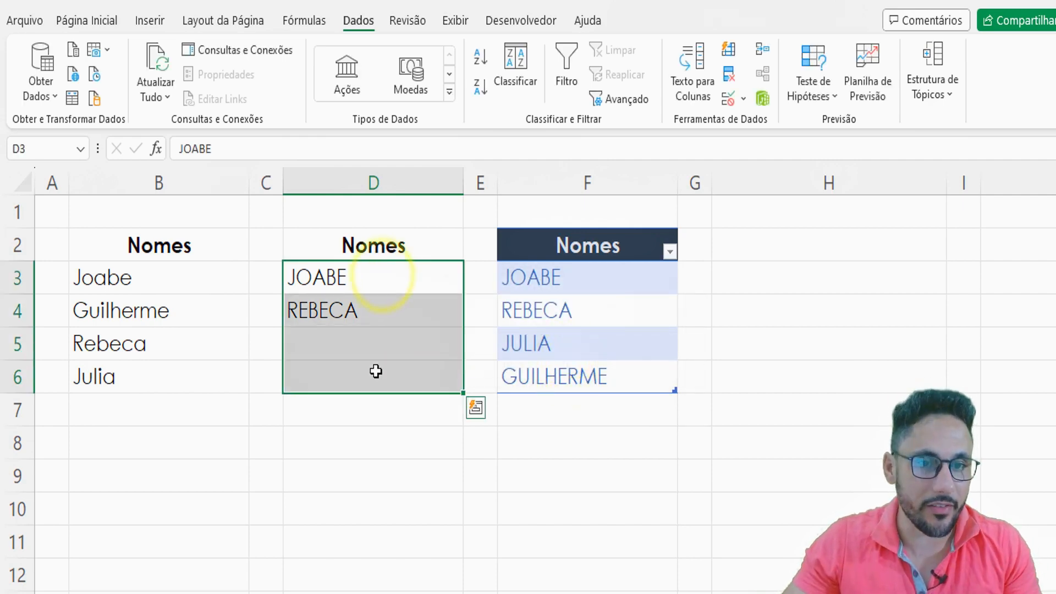
left_click(363, 411)
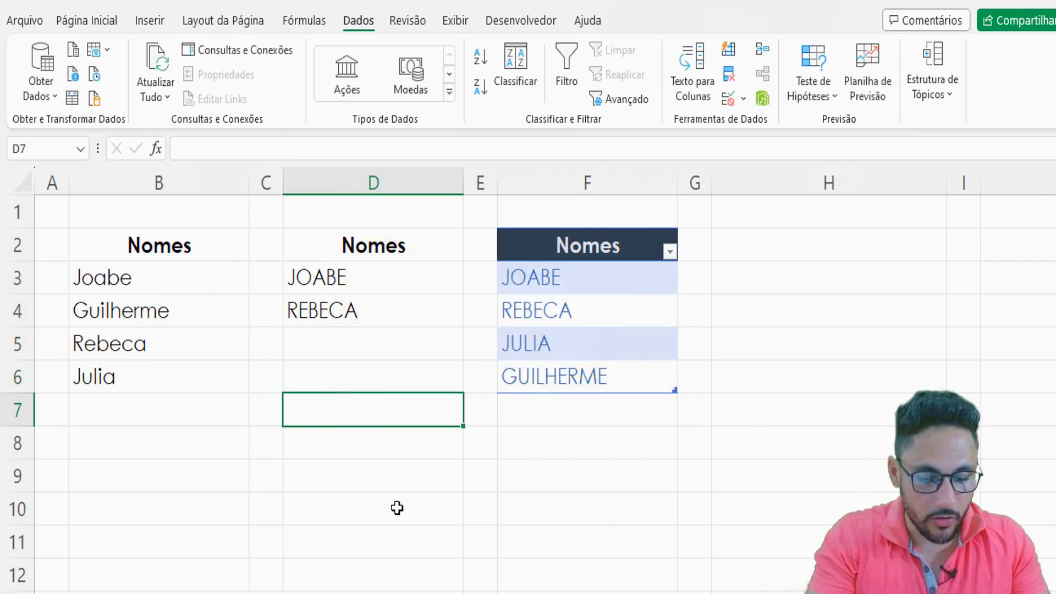
type("rebeca")
key("Return")
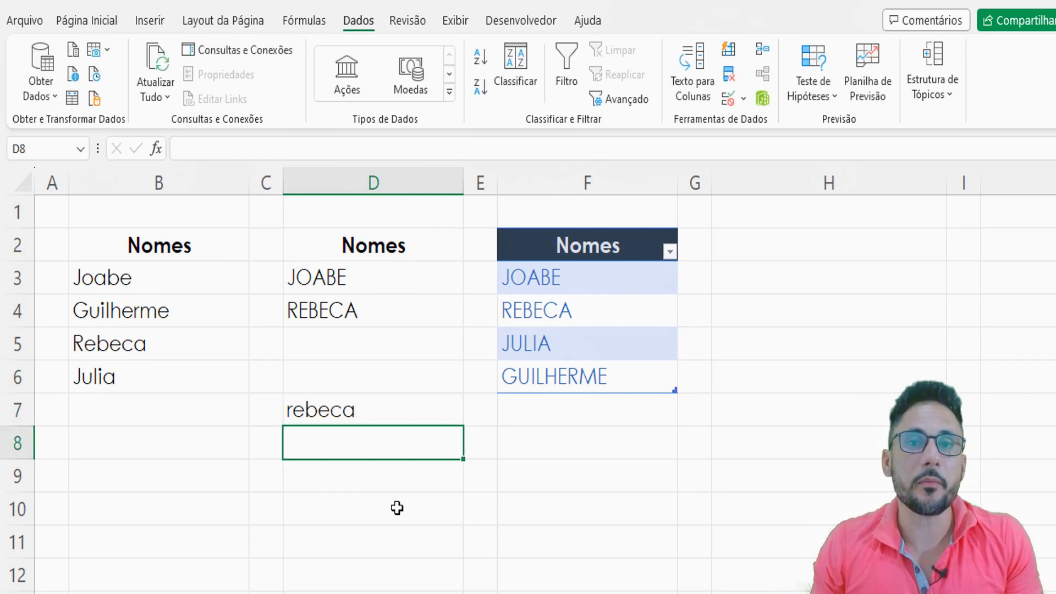
left_click_drag(394, 273, 389, 370)
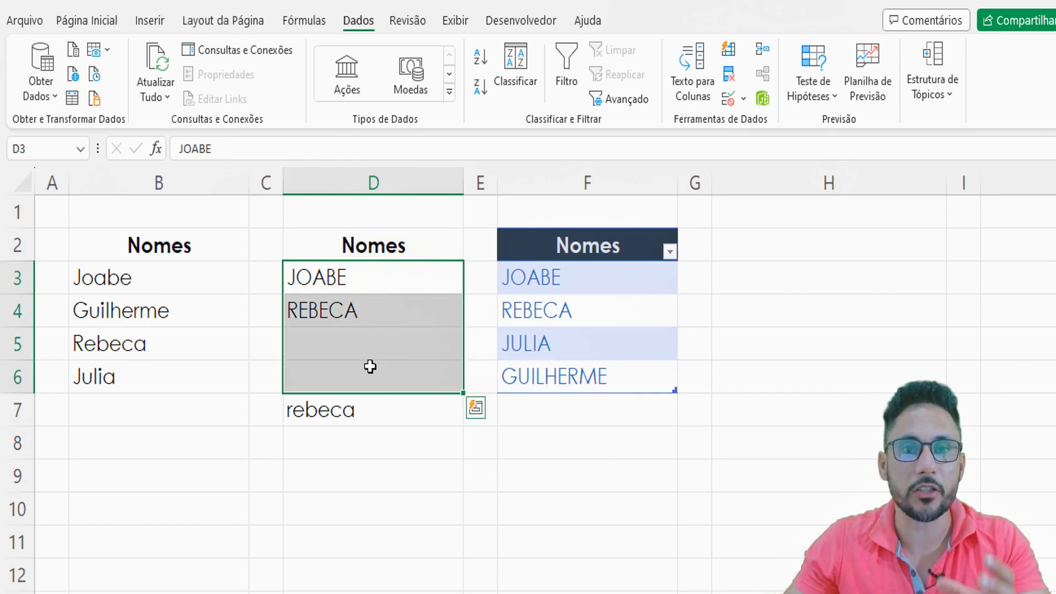
left_click(356, 414)
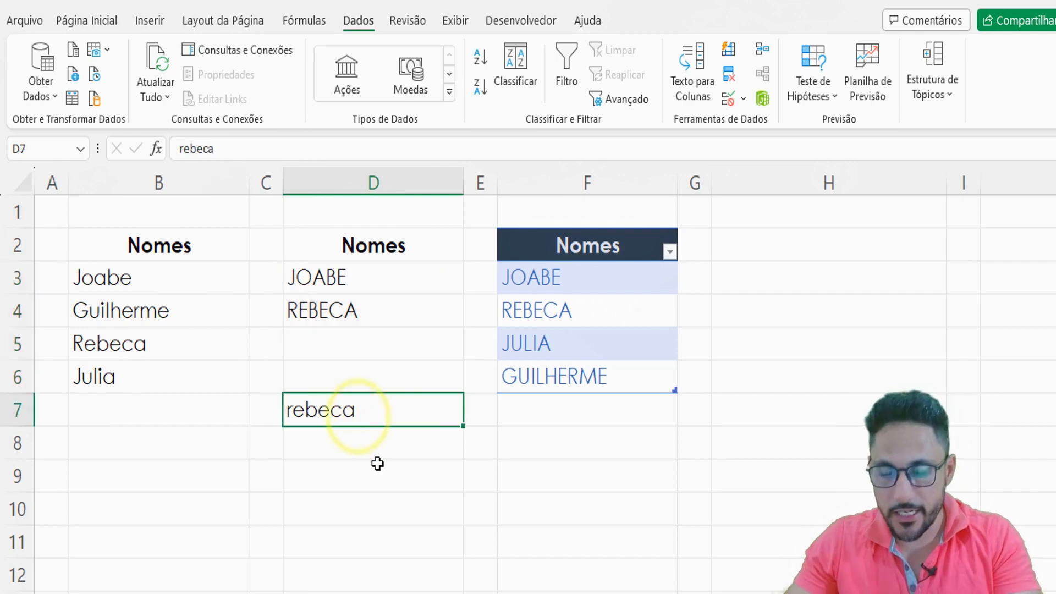
key("Delete")
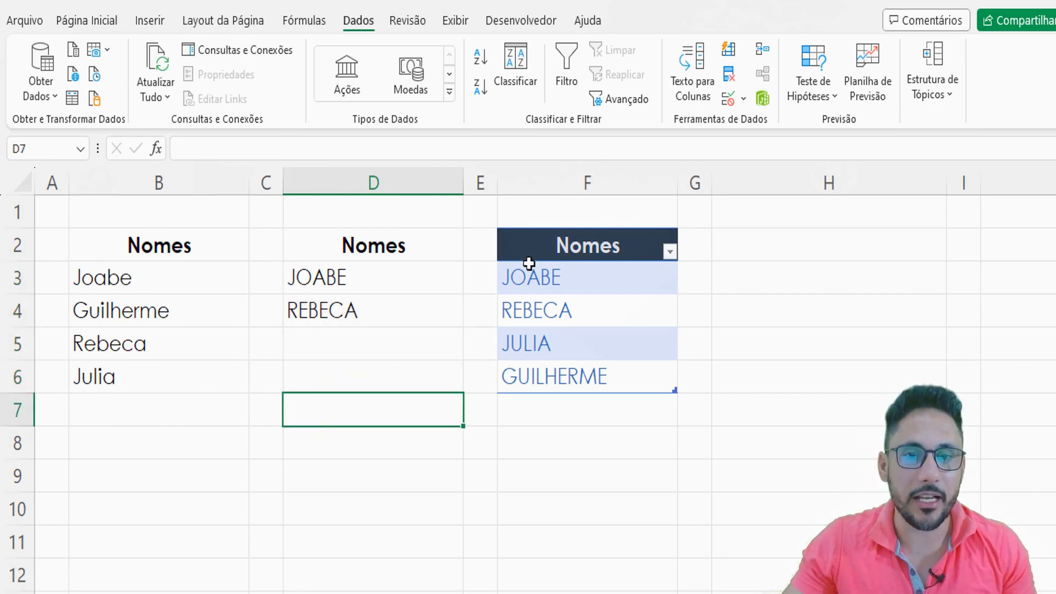
- Examine the entries F3:F6 of the formatted Nomes table one by one
left_click(553, 279)
left_click(567, 338)
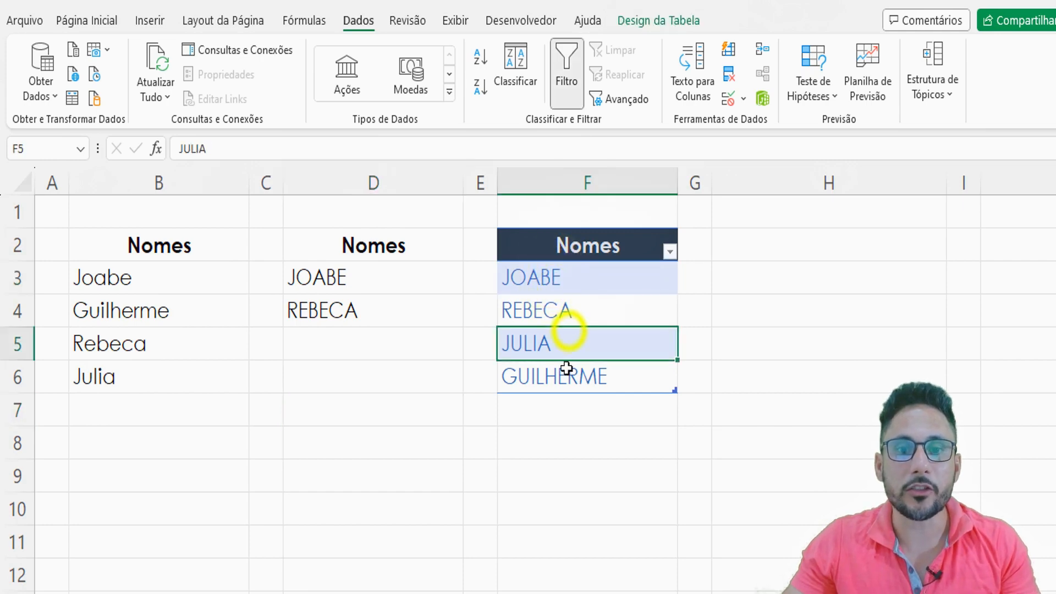
left_click(565, 375)
left_click(572, 276)
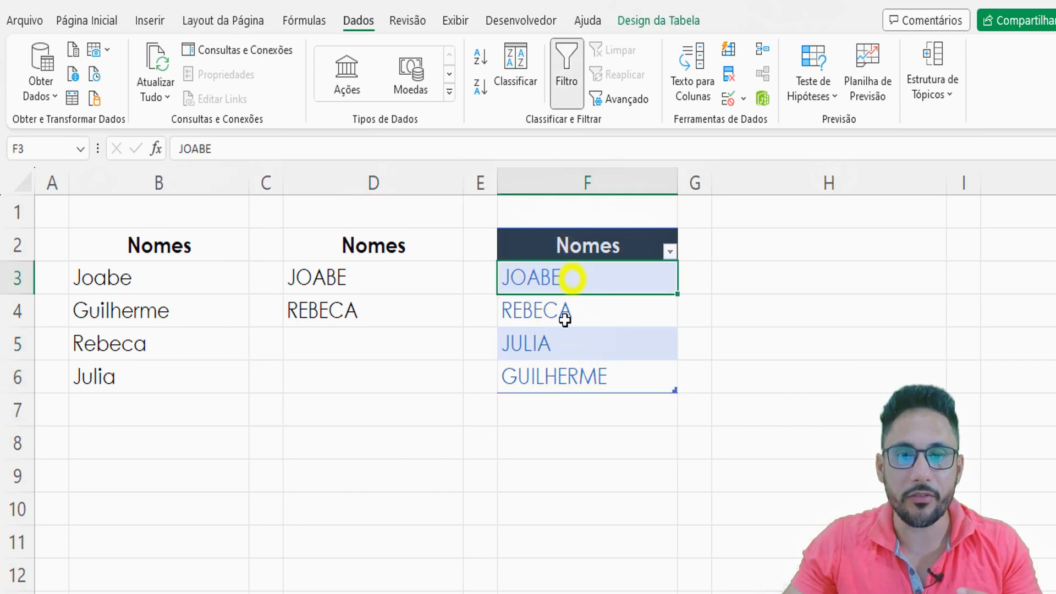
left_click(565, 314)
left_click(566, 354)
left_click(566, 370)
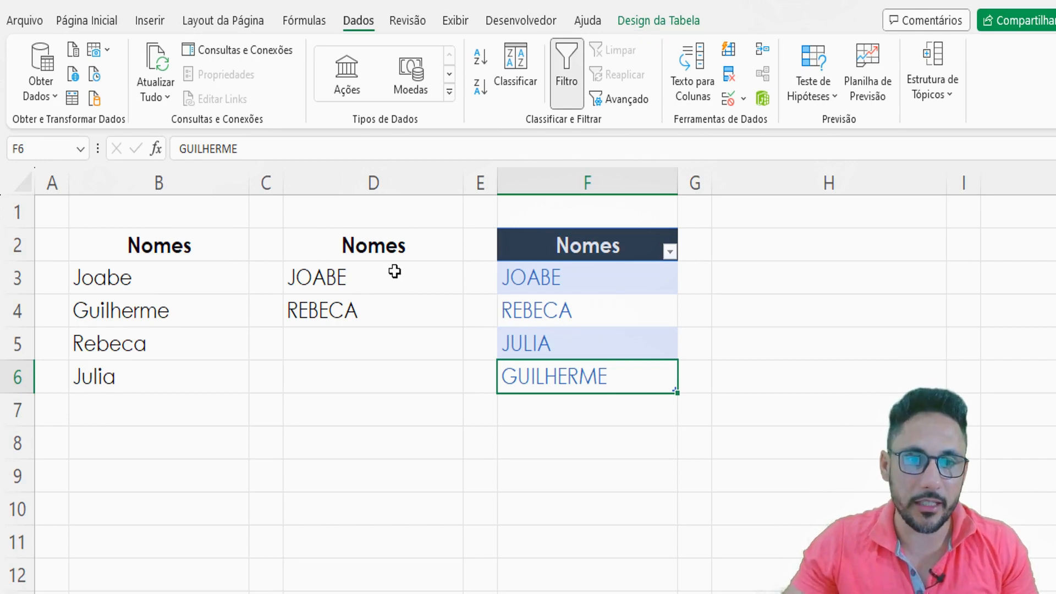
- Copy the Nomes header and its first entry from D2:D3 to H2
left_click(364, 251)
left_click_drag(364, 251, 365, 278)
key("ctrl+c")
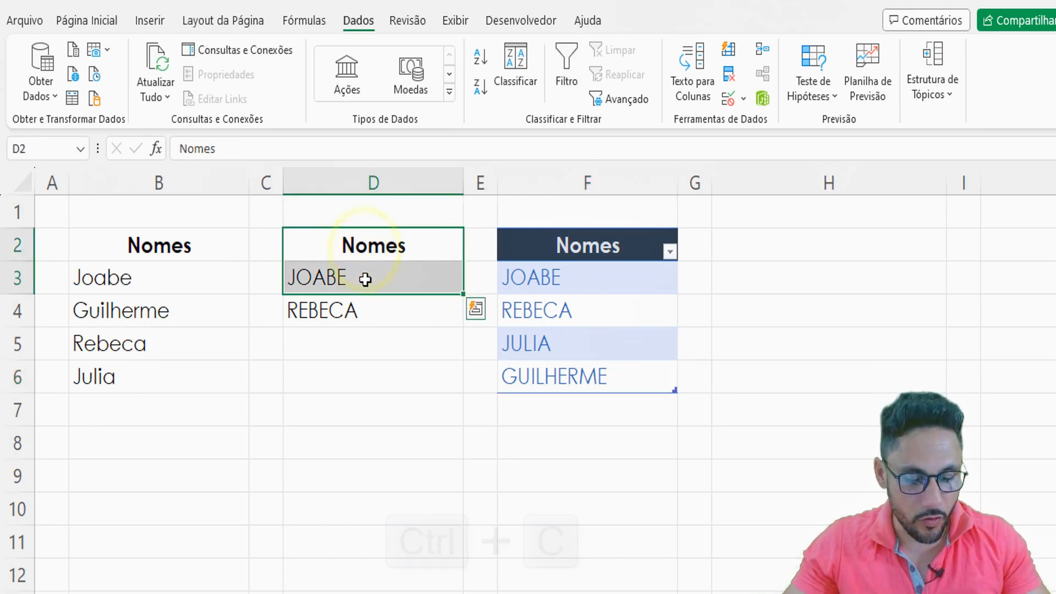
left_click(775, 245)
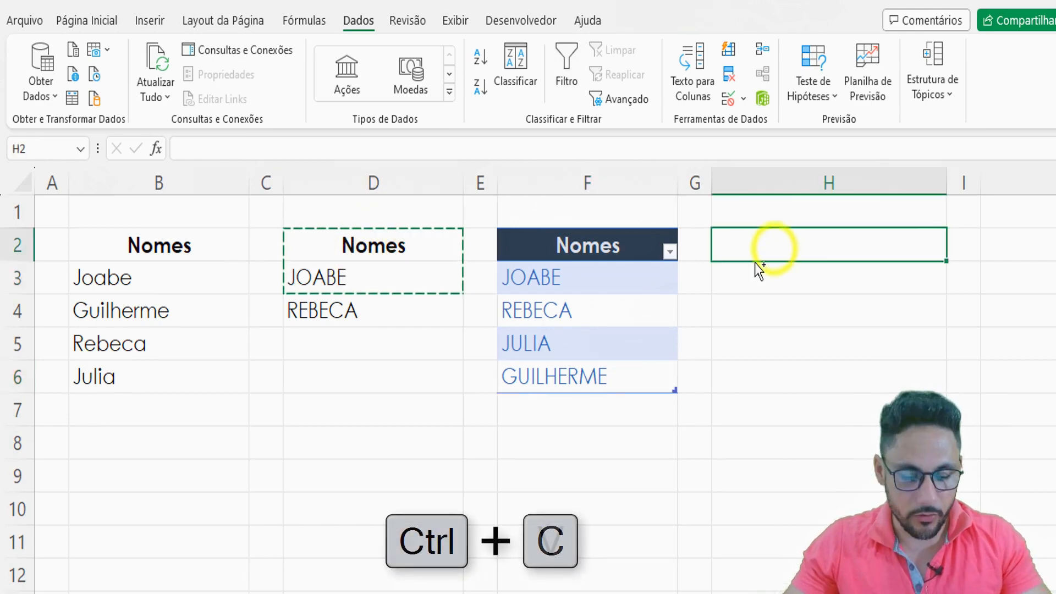
key("ctrl+v")
left_click_drag(779, 251, 777, 271)
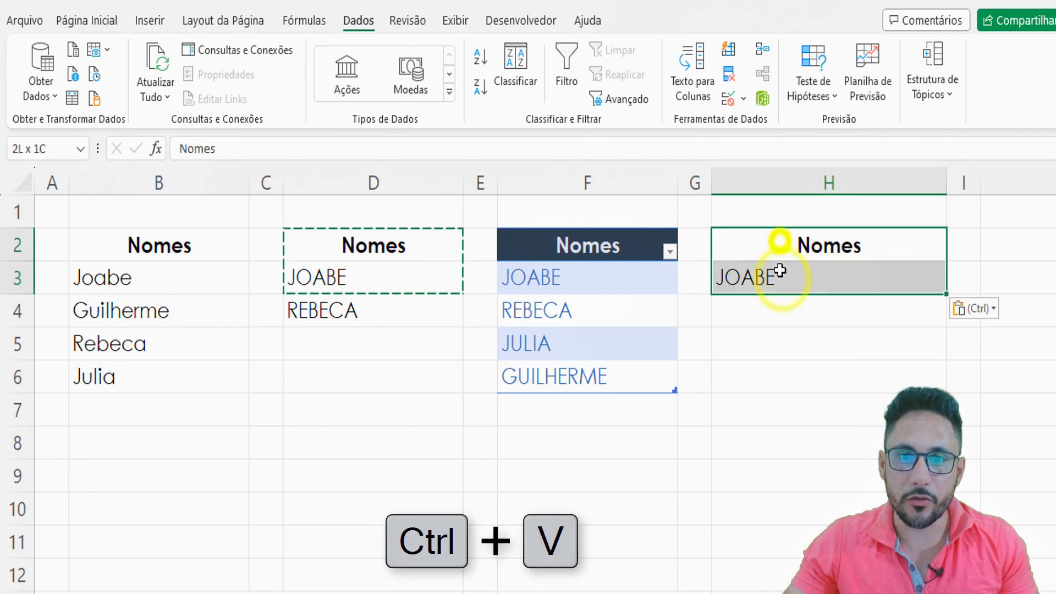
- Format H2:H3 as a table with headers, using the light style with a black header row
left_click(100, 24)
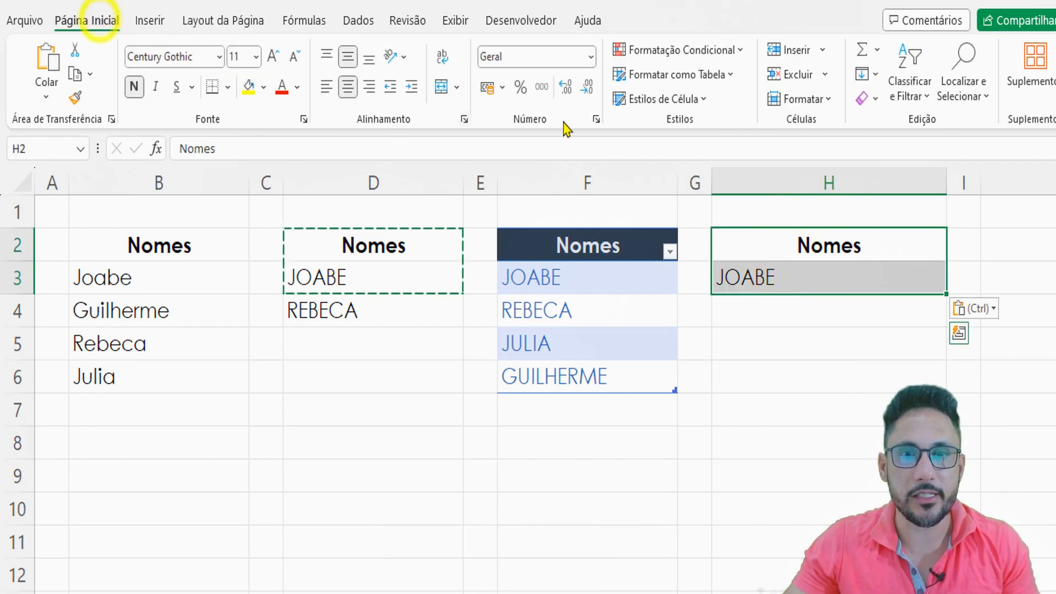
left_click(658, 76)
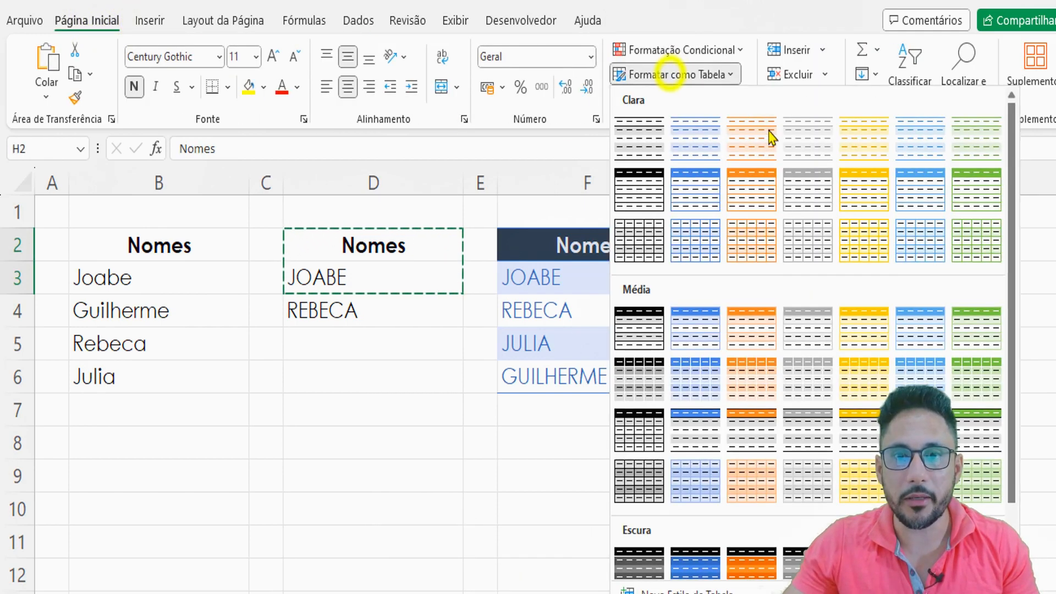
left_click(637, 191)
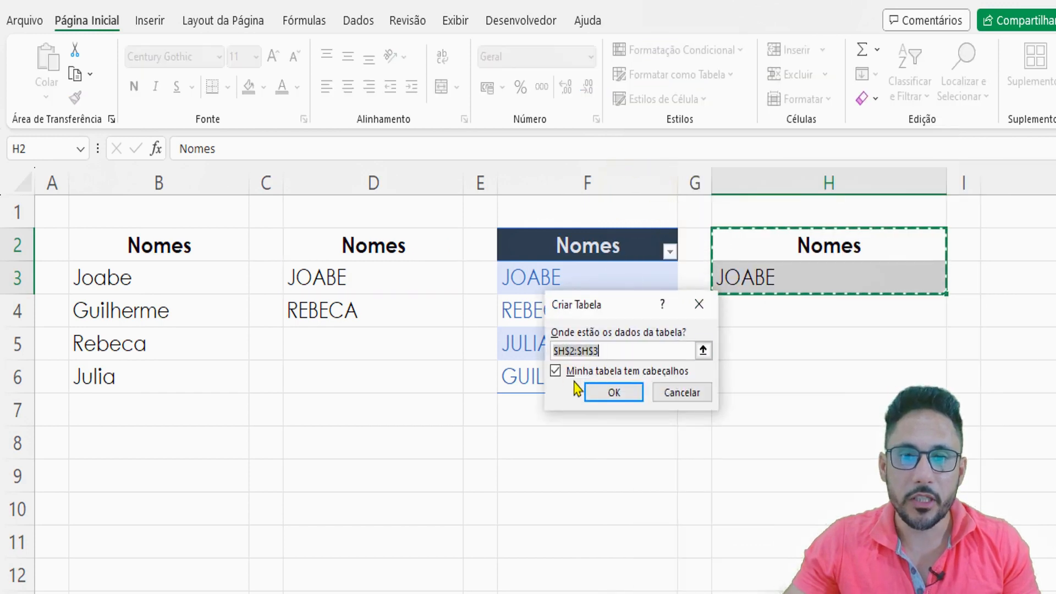
left_click(614, 393)
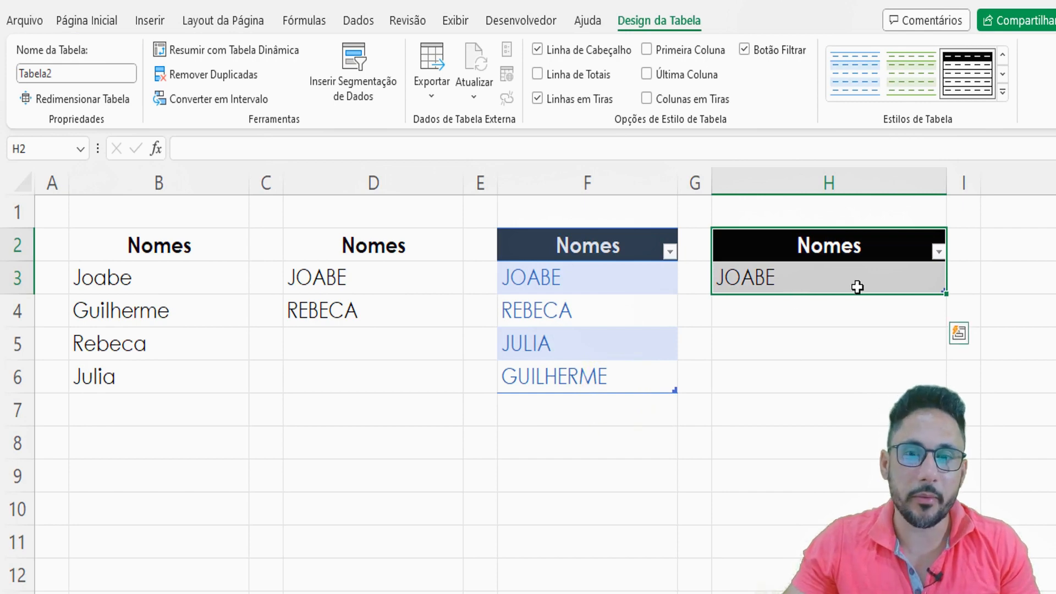
- Delete the old blue Nomes table's column F and the empty spacer column after it, and narrow the new table's column
left_click(604, 175)
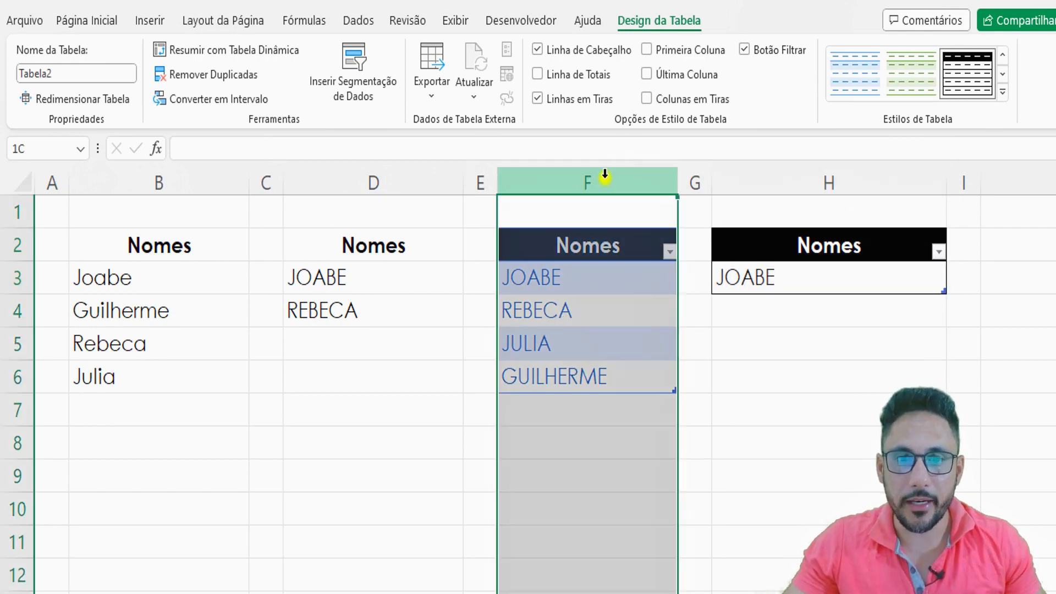
key("ctrl+minus")
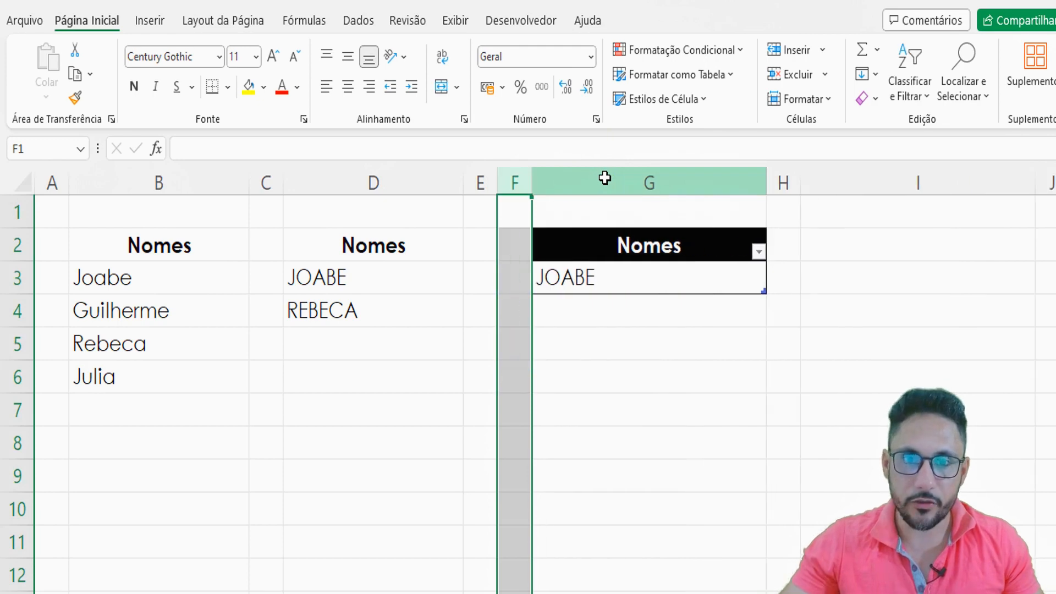
key("ctrl+minus")
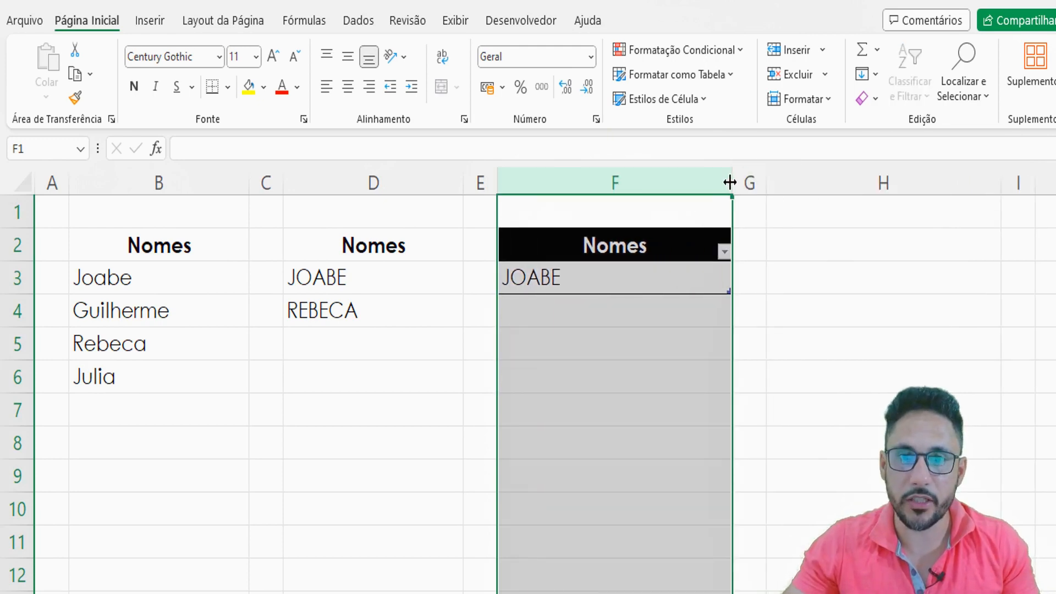
left_click_drag(729, 183, 668, 183)
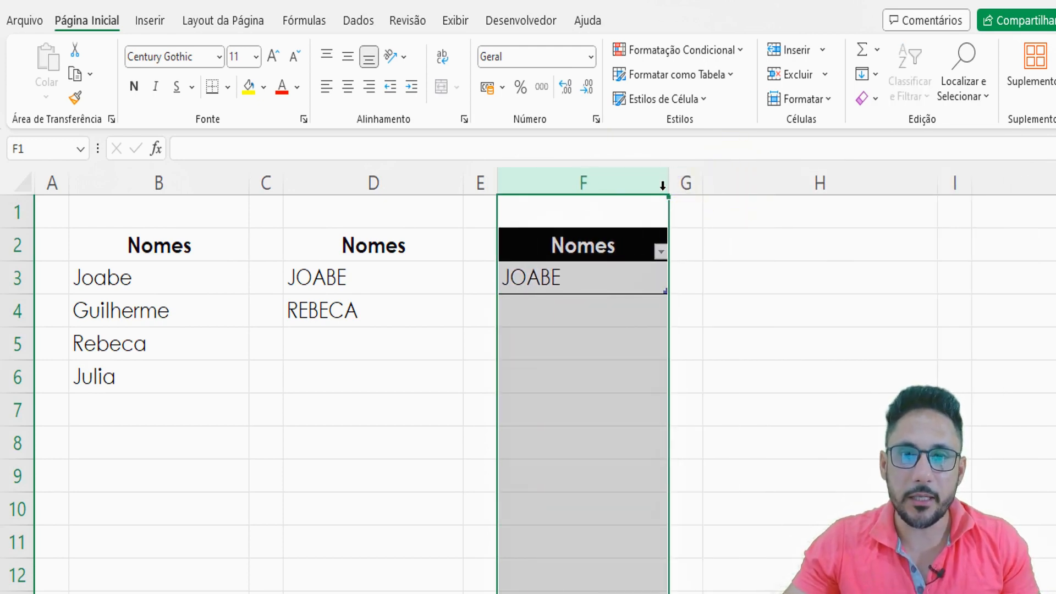
- Rename the new Nomes table as tbNomes
left_click(567, 276)
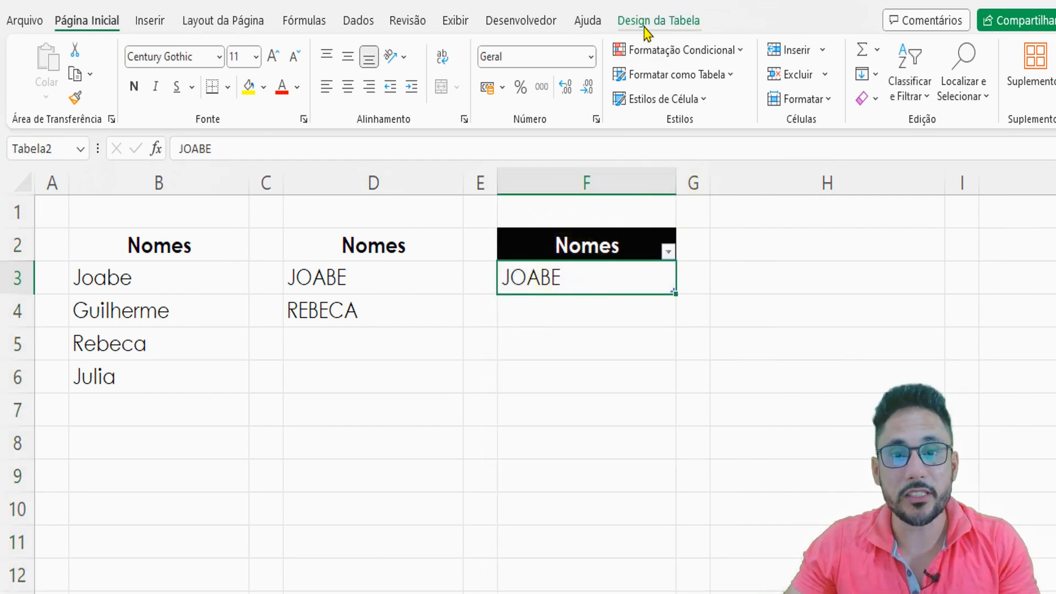
left_click(646, 25)
left_click(63, 73)
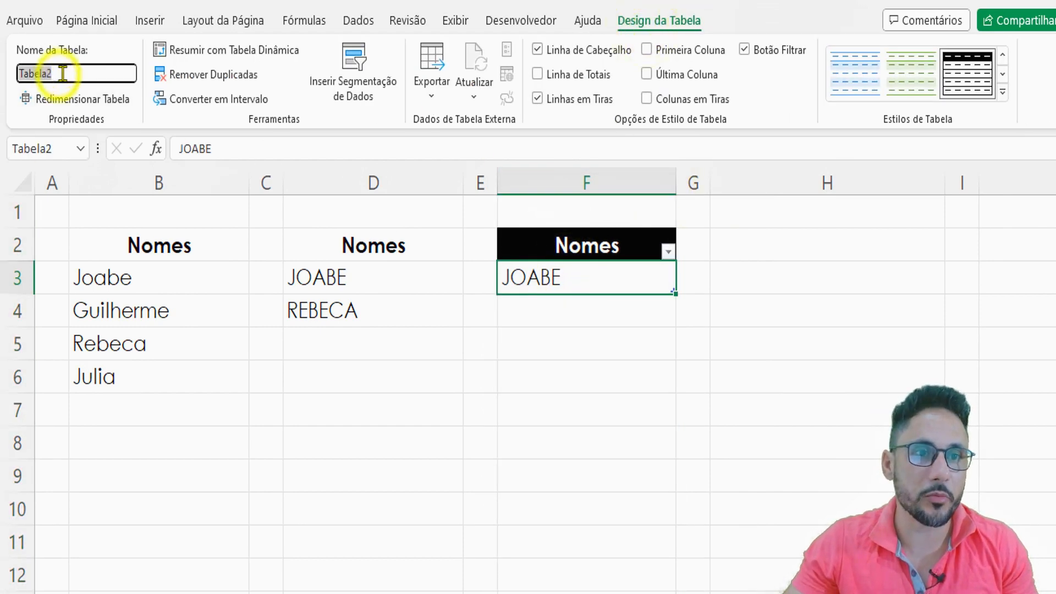
type("tbNomes")
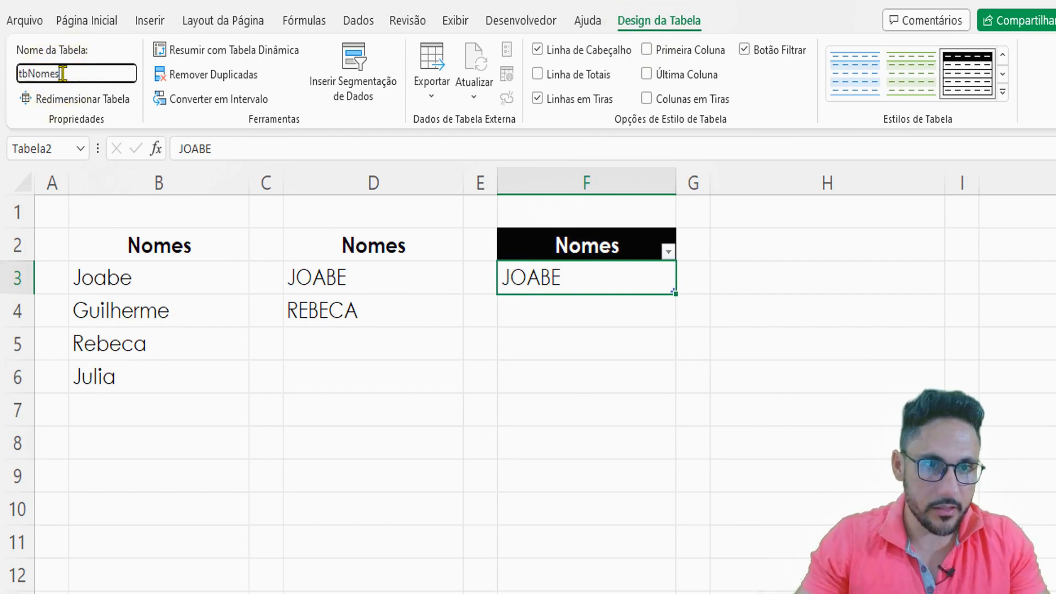
key("Return")
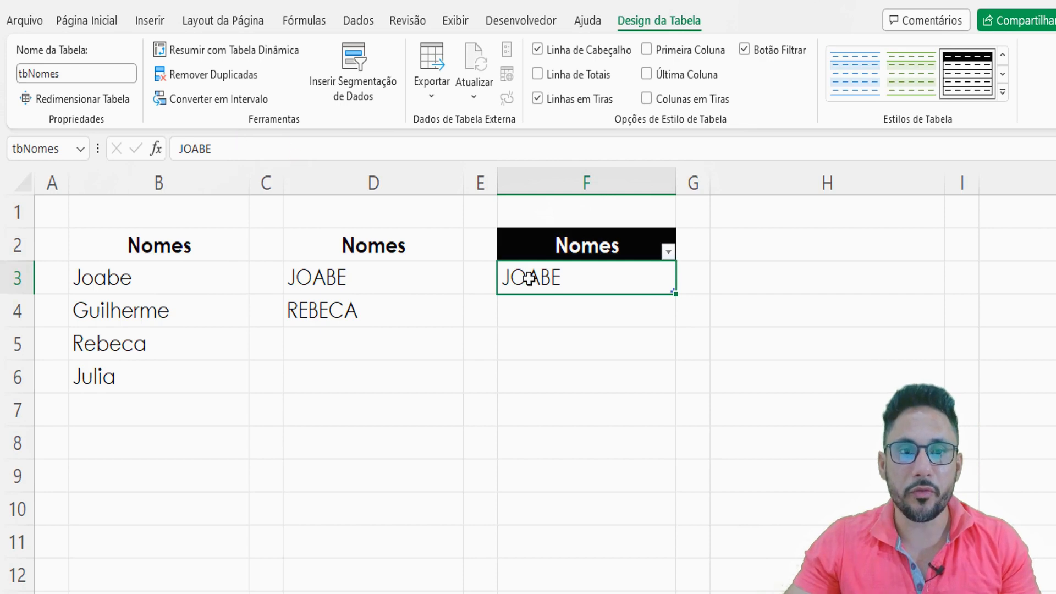
left_click(561, 278)
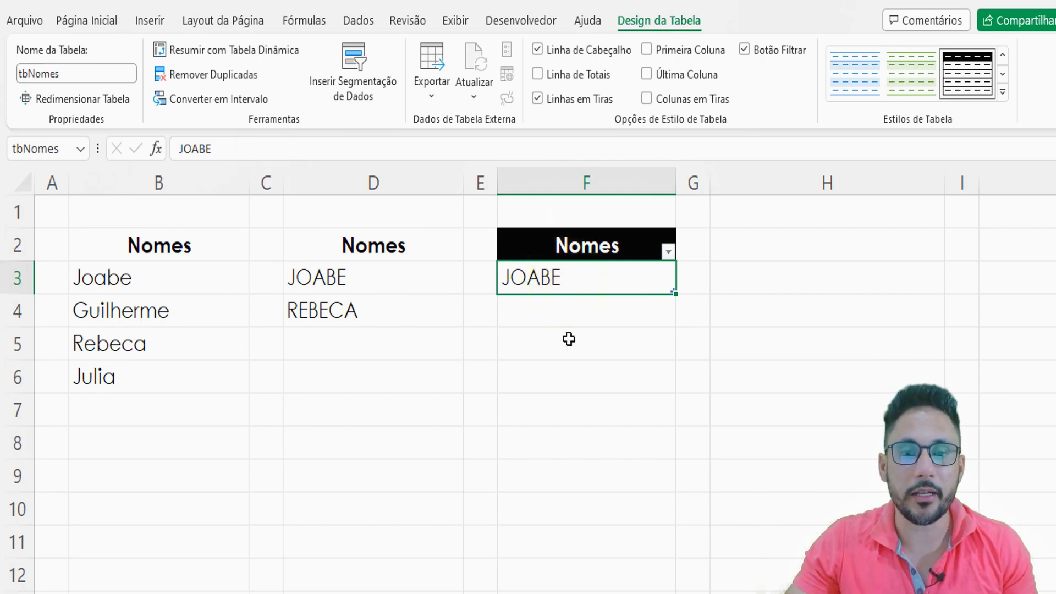
left_click_drag(568, 252, 566, 271)
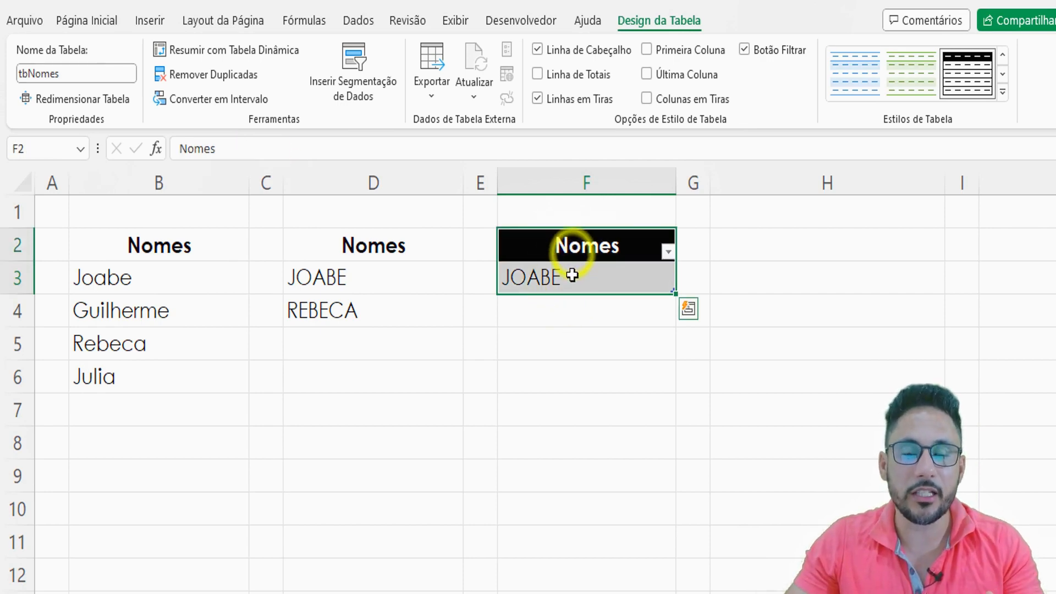
- Begin an EXATO formula in F8 with the table column tbNomes[Nomes] as its first text argument
left_click(553, 429)
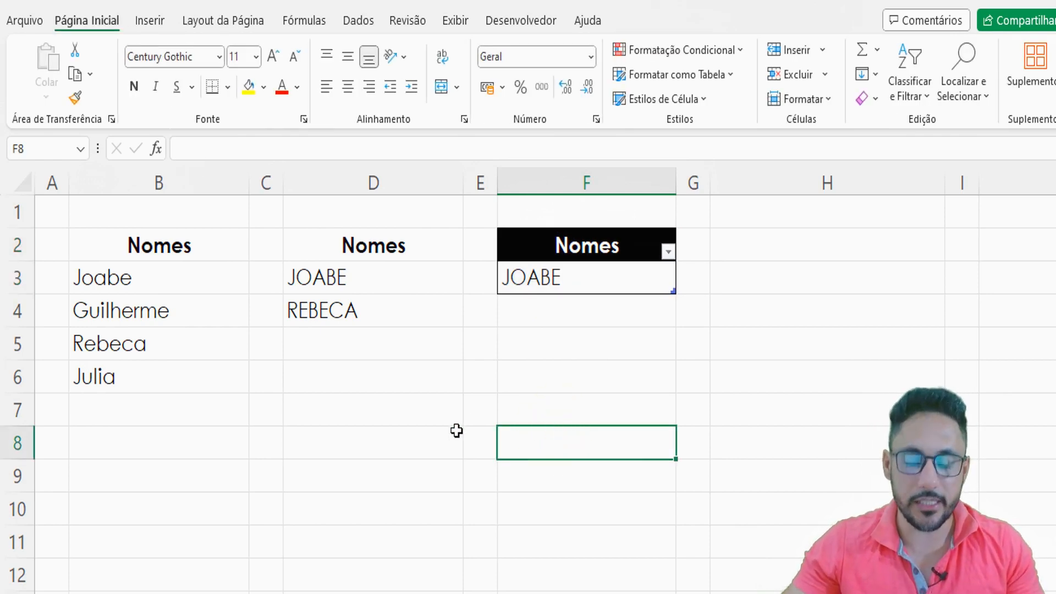
type("=ext")
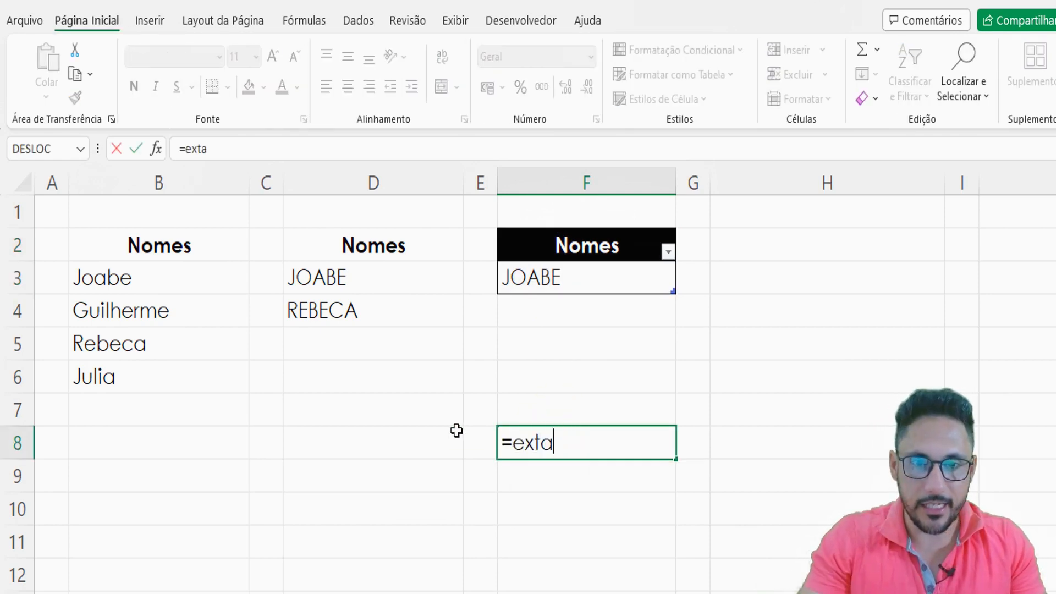
key("BackSpace")
key("Tab")
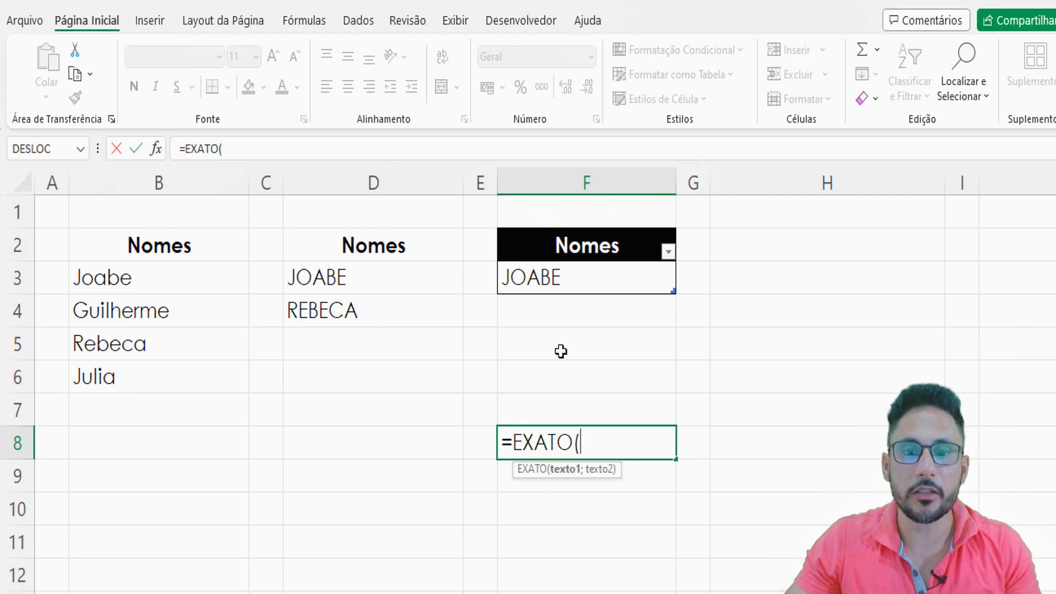
left_click(559, 277)
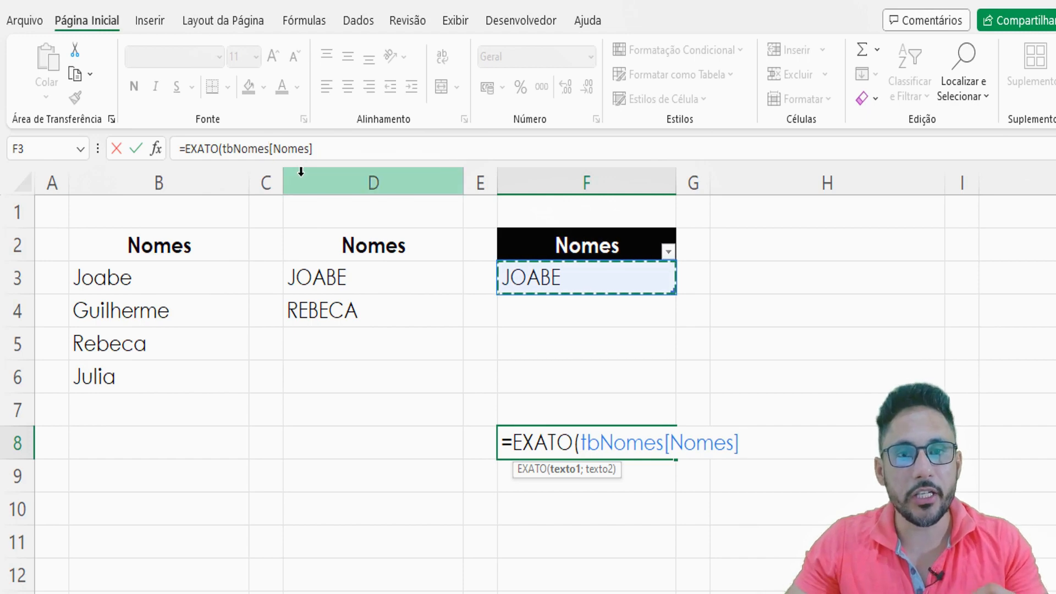
type(";")
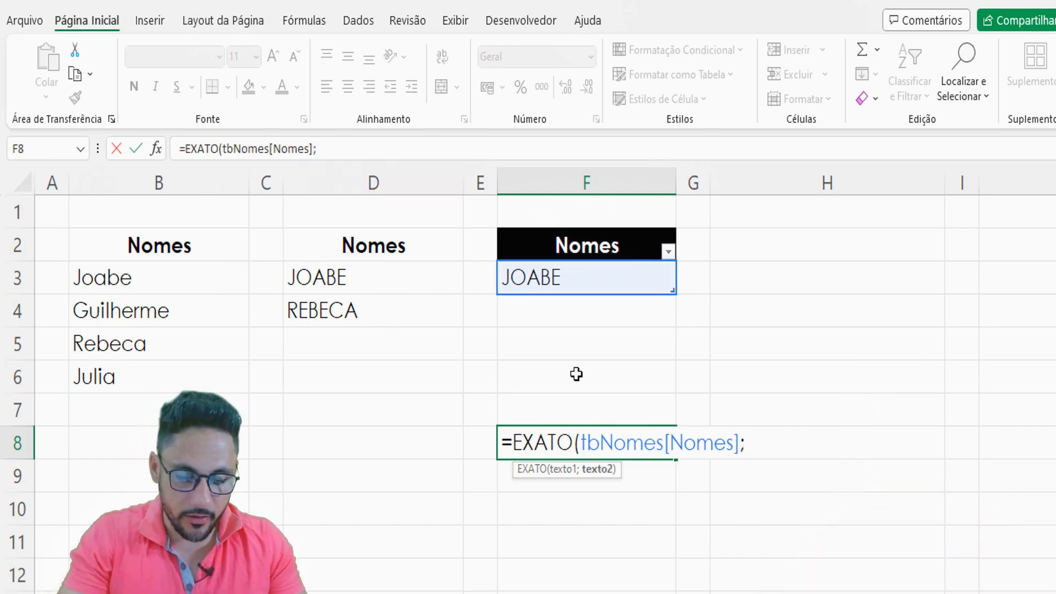
type("mau")
- Complete the F8 formula with MINÚSCULA(tbNomes[Nomes]) as the second argument of EXATO
key("BackSpace")
key("BackSpace")
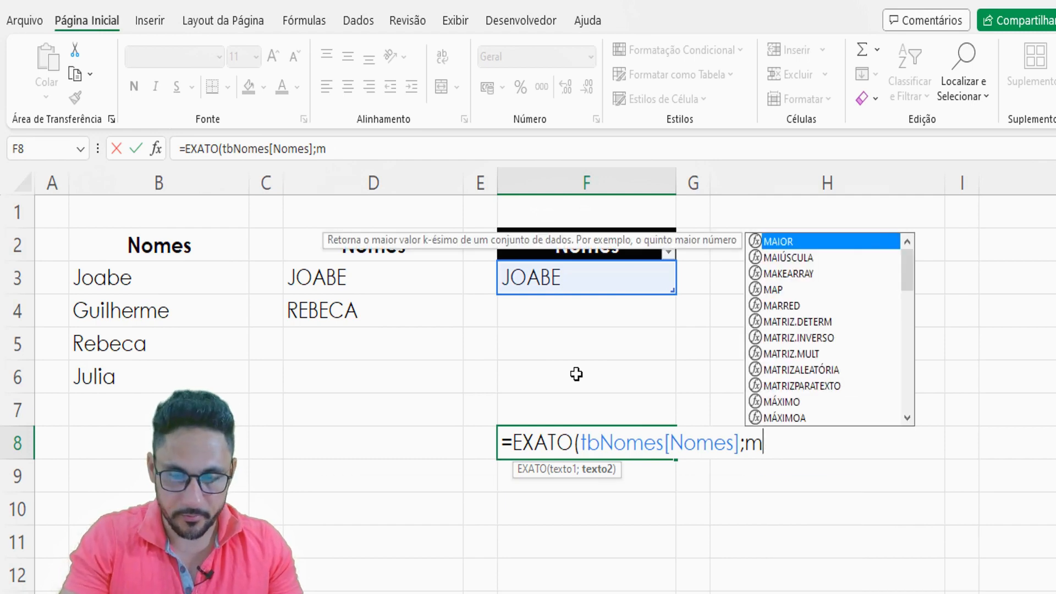
type("i")
key("Tab")
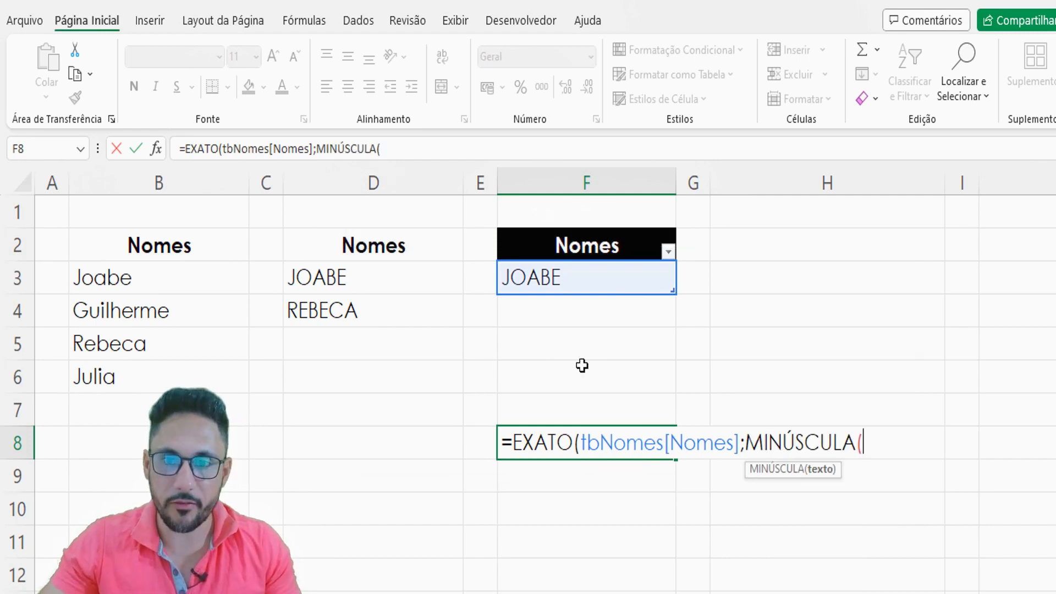
left_click(584, 273)
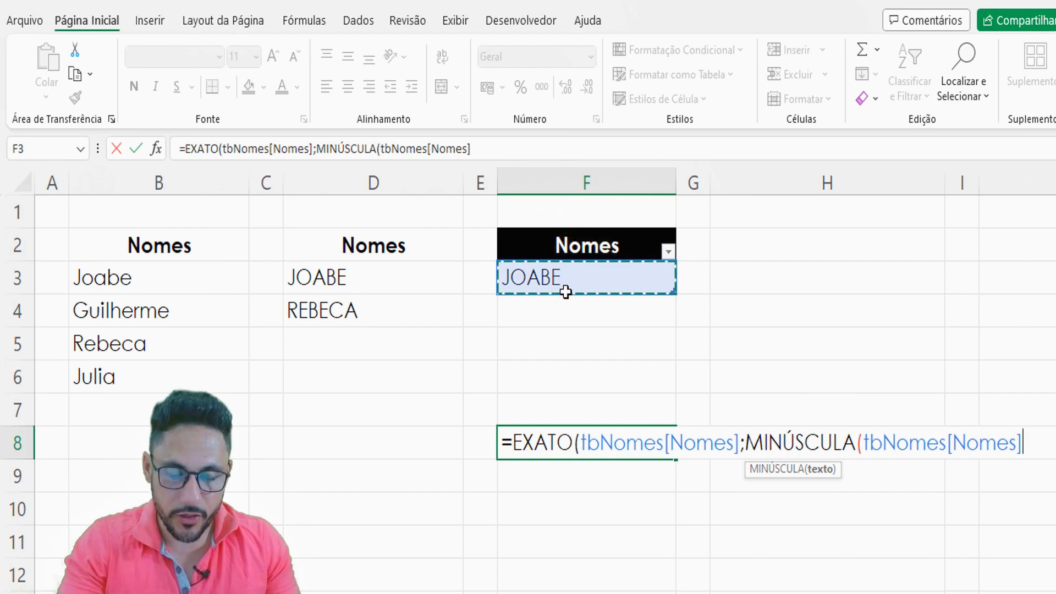
type("))")
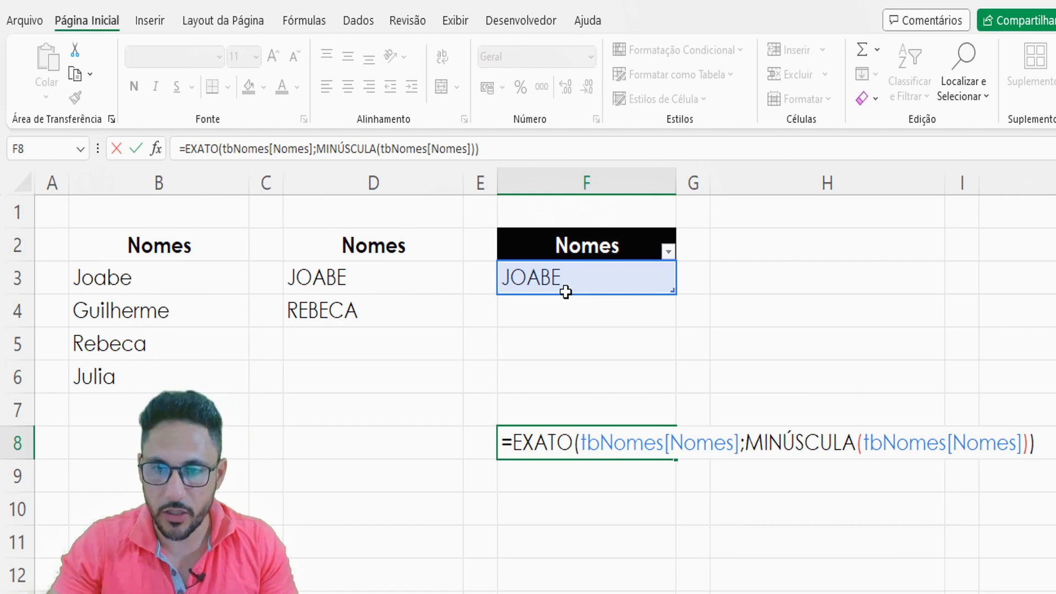
key("Return")
- Copy the complete formula text =EXATO(tbNomes[Nomes];MINÚSCULA(tbNomes[Nomes])) from F8 and clear the cell
left_click(608, 441)
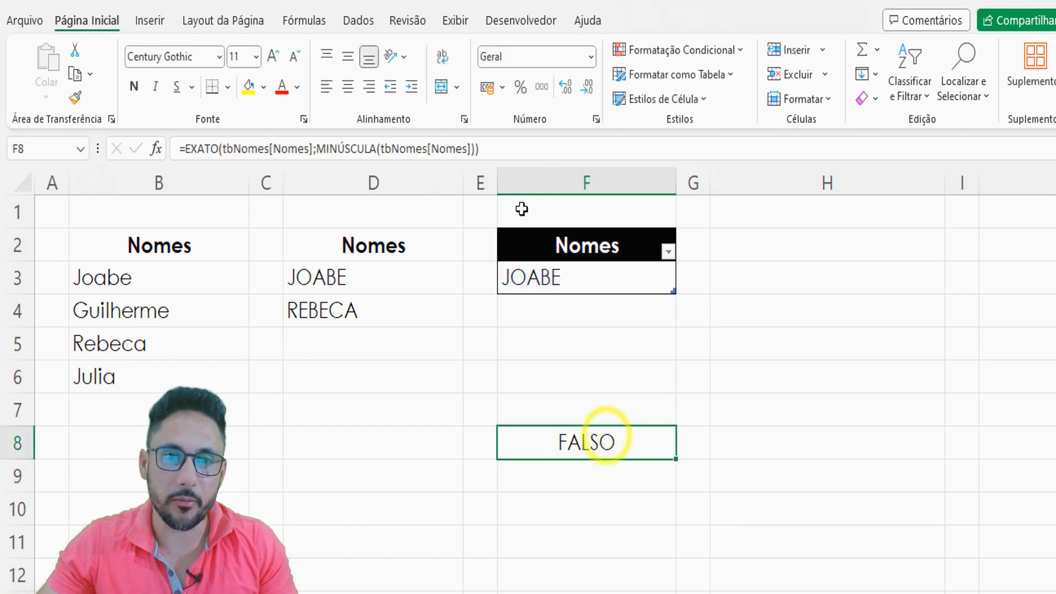
left_click_drag(484, 148, 184, 140)
key("ctrl+c")
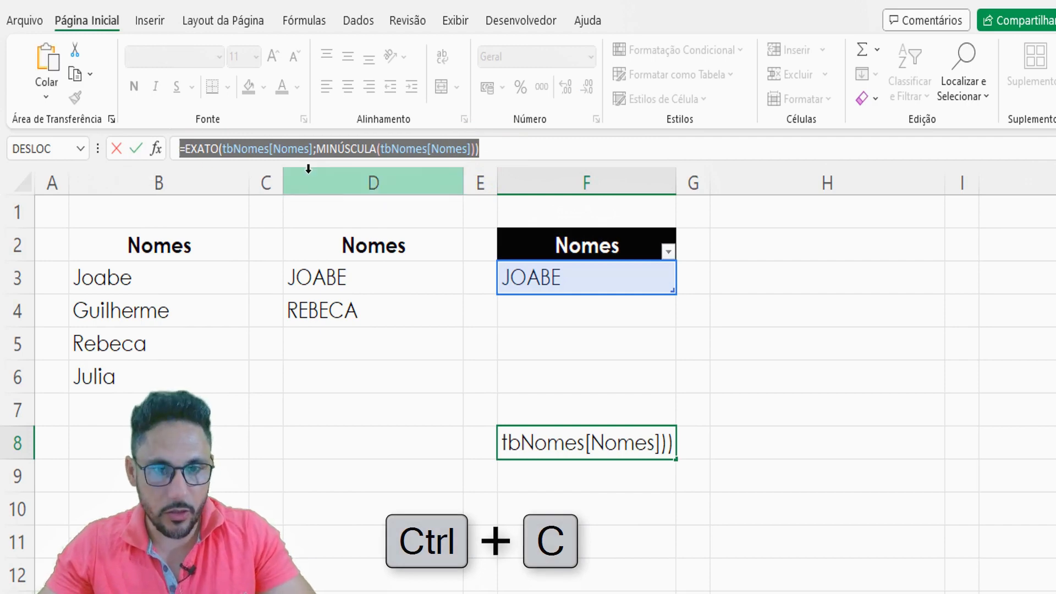
key("Delete")
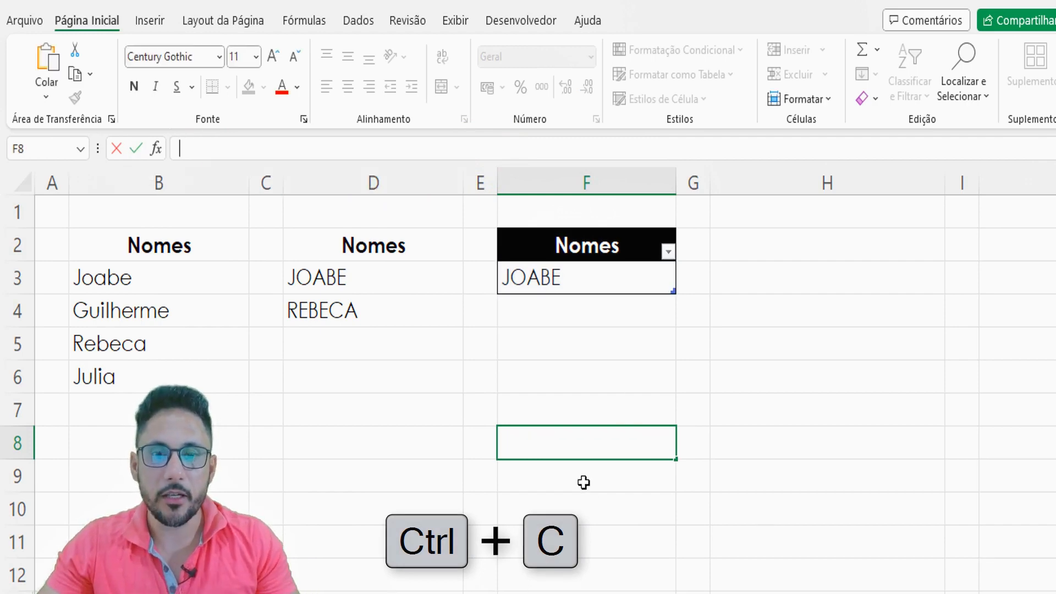
- Try to set the custom validation formula of F3 to =EXATO(tbNomes[Nomes];MINÚSCULA(tbNomes[Nomes]))
left_click(574, 282)
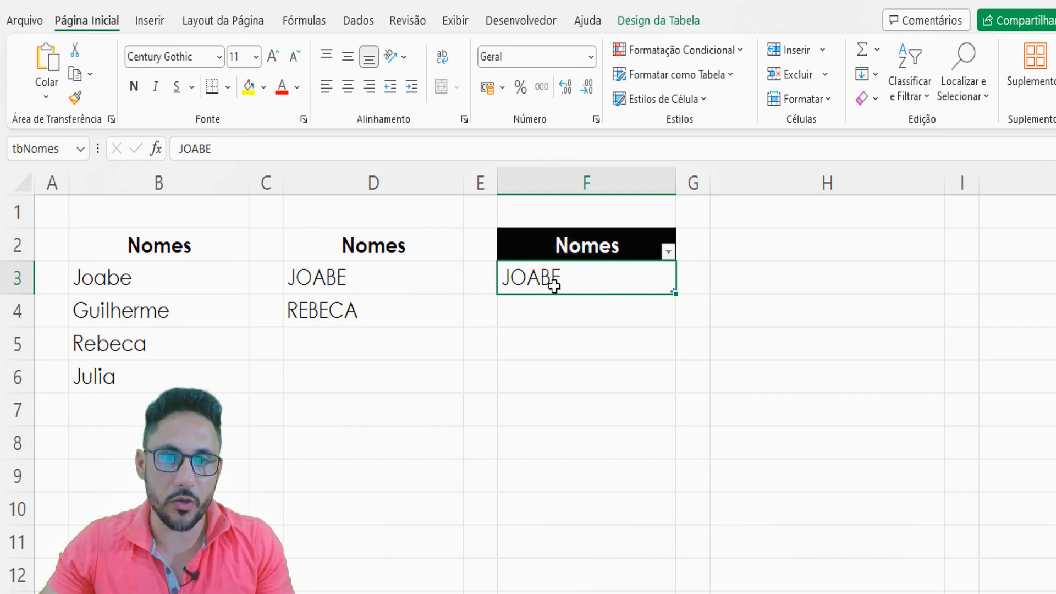
left_click(358, 21)
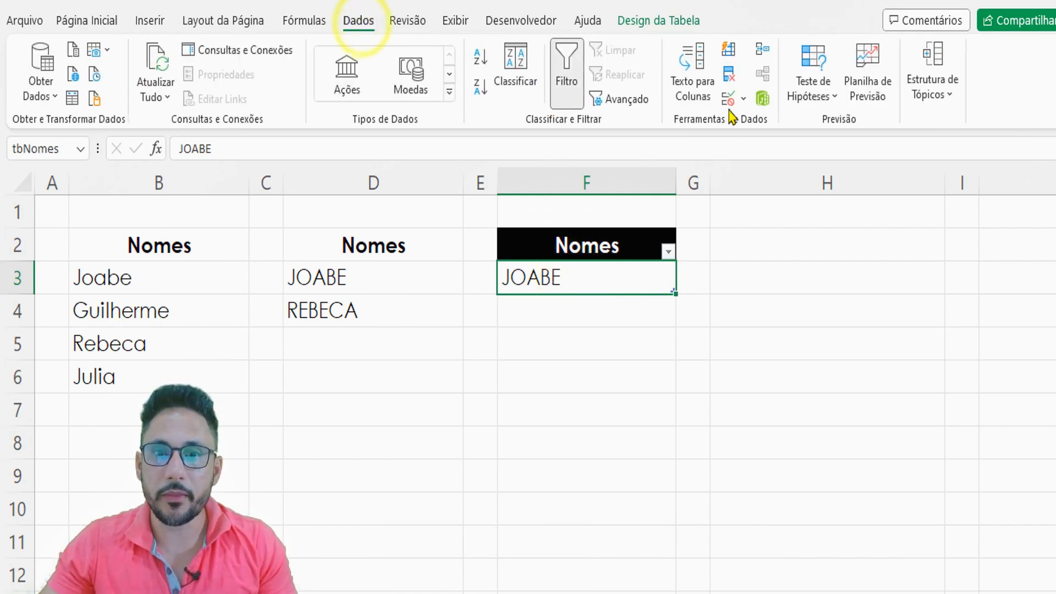
left_click(744, 100)
left_click(767, 116)
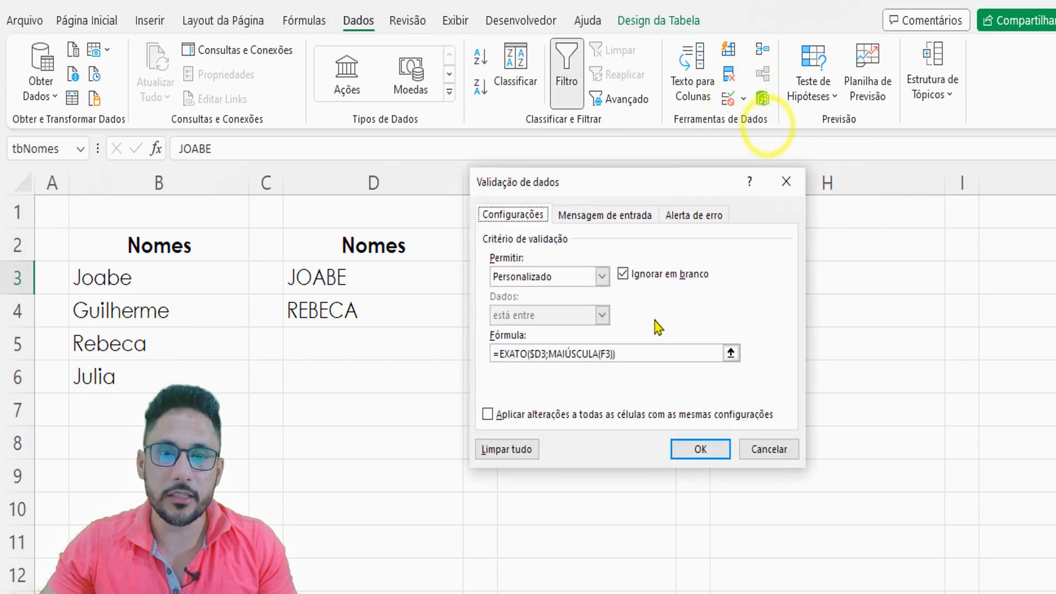
double_click(633, 354)
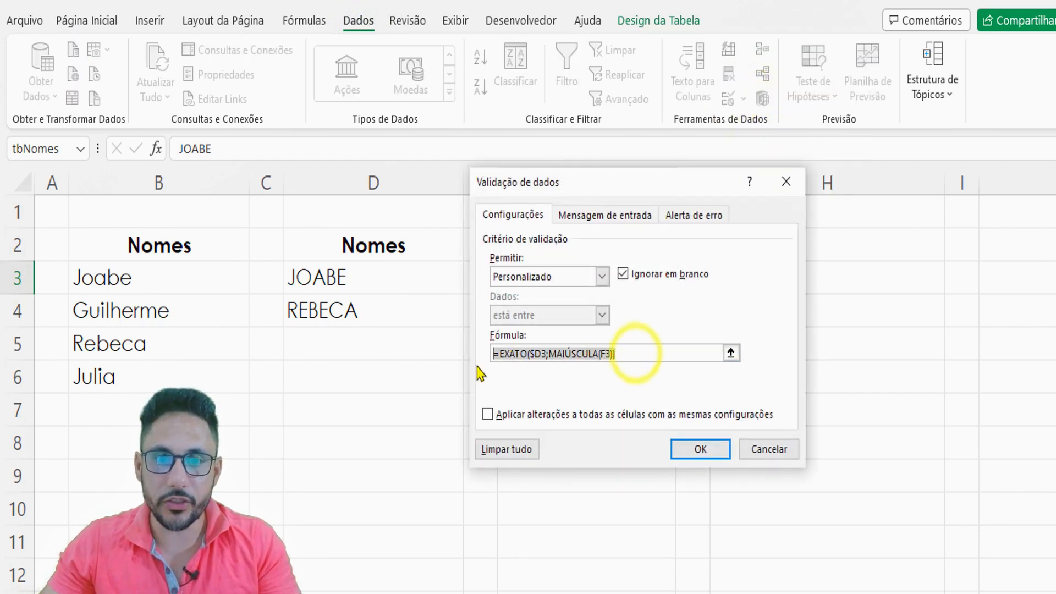
key("Delete")
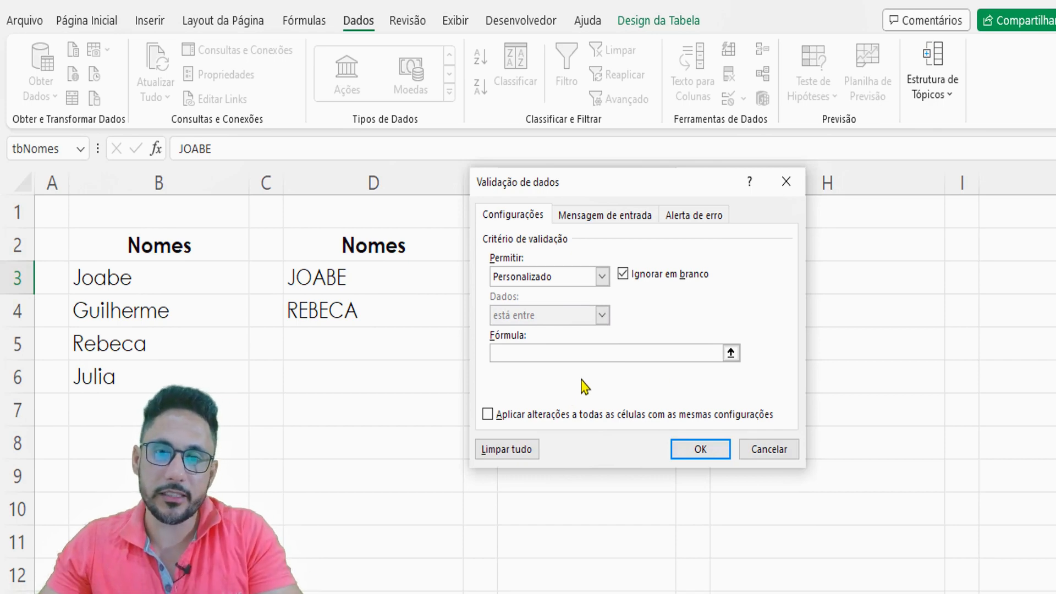
key("ctrl+v")
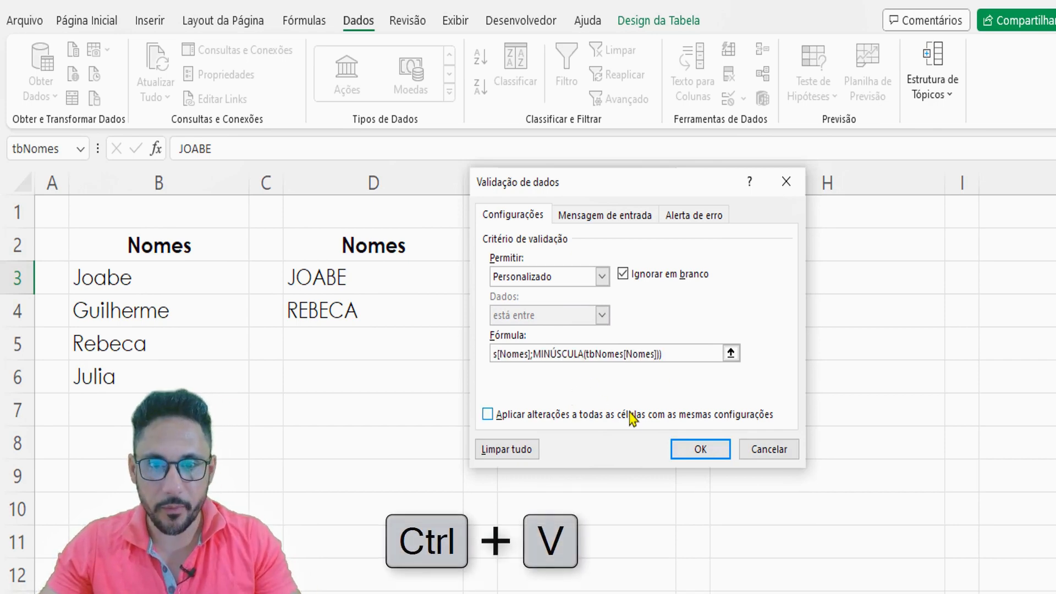
left_click(684, 442)
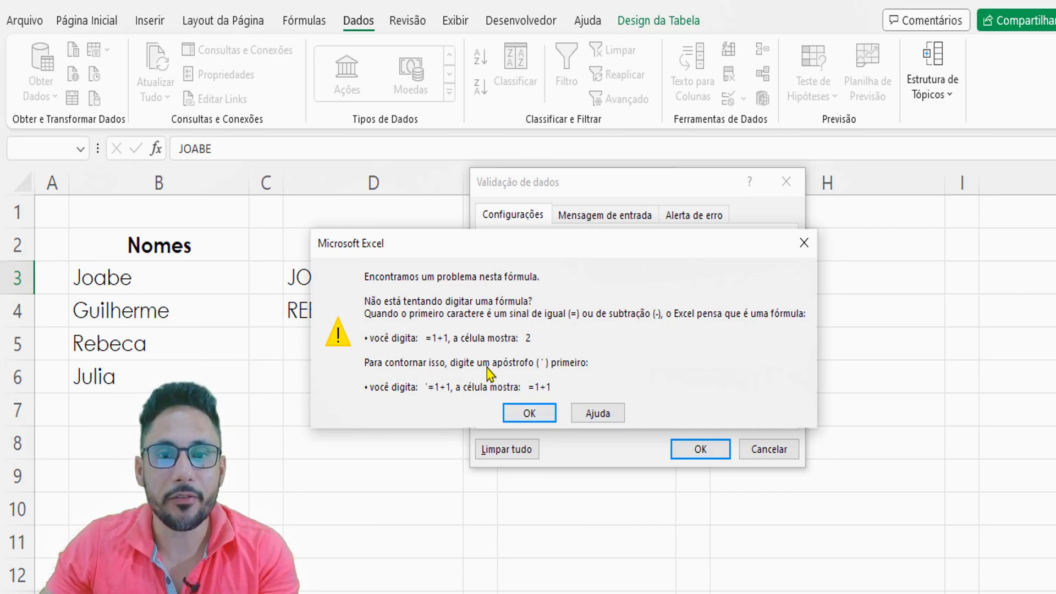
left_click(529, 415)
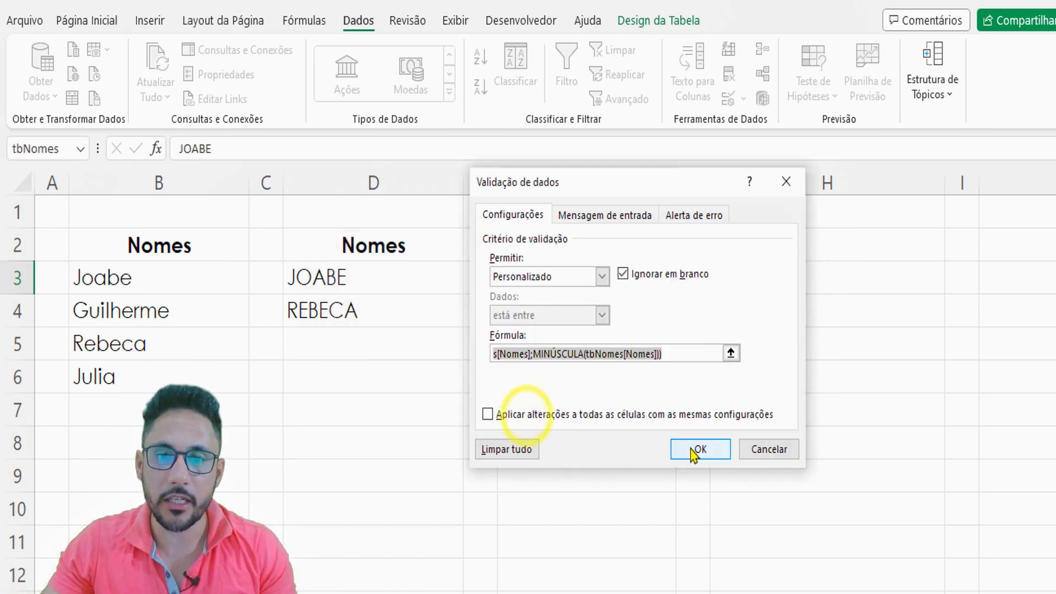
left_click(769, 450)
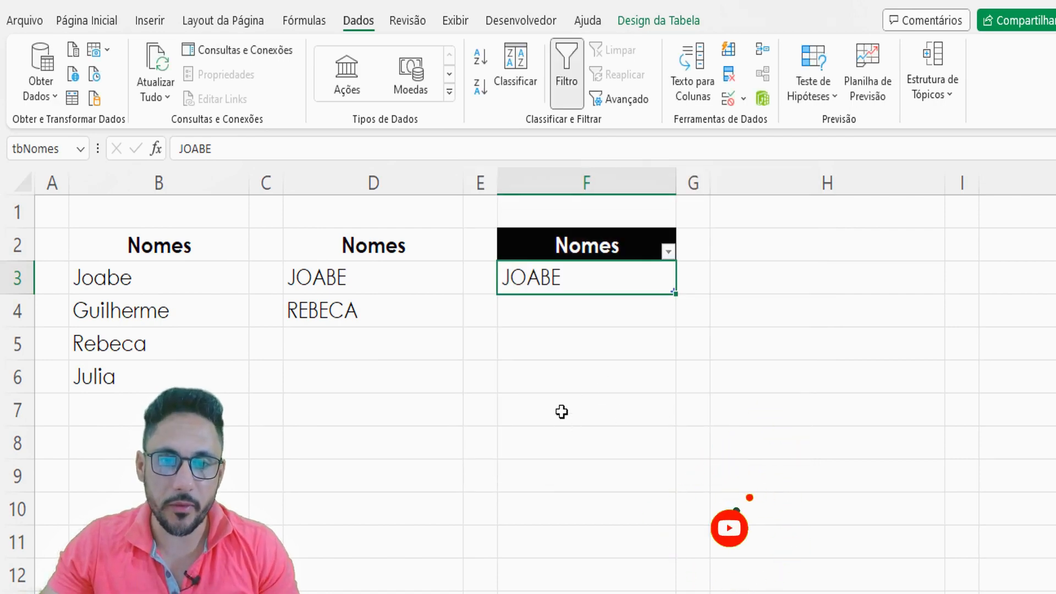
- Begin an EXATO formula in cell F7
left_click(562, 410)
type("=")
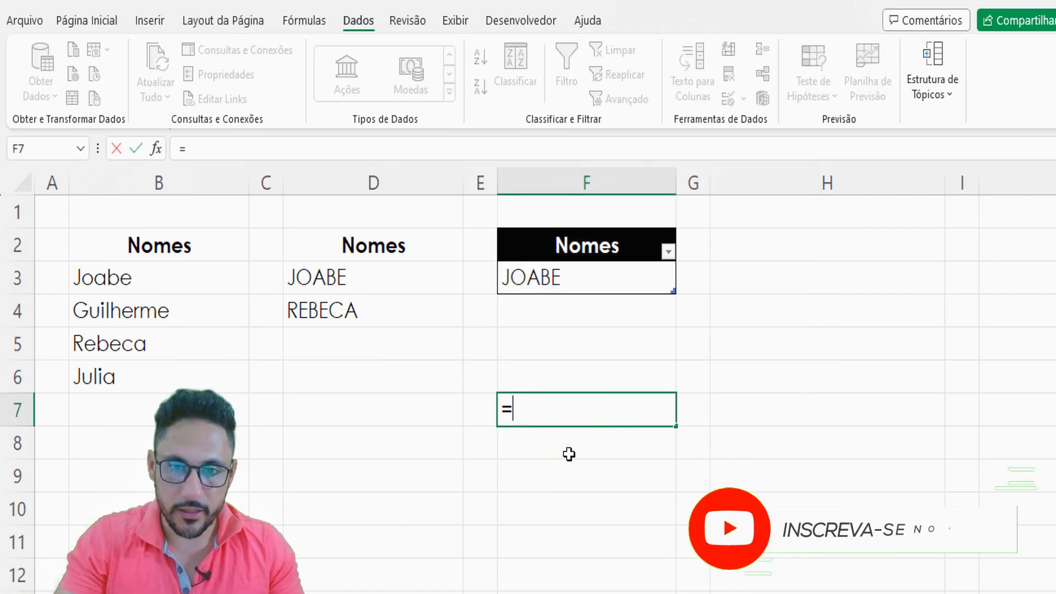
type("exa")
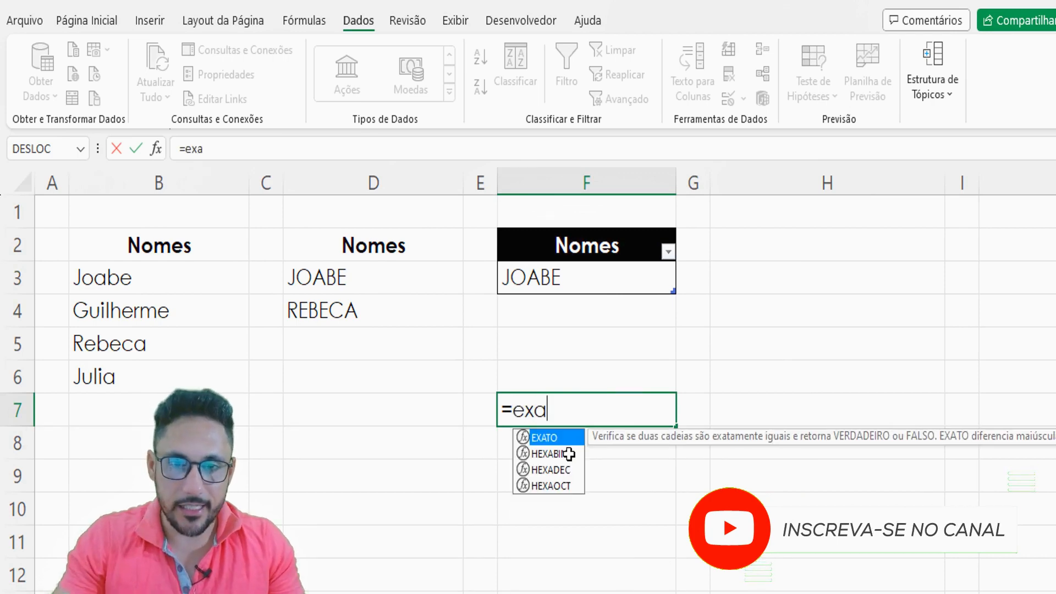
key("Tab")
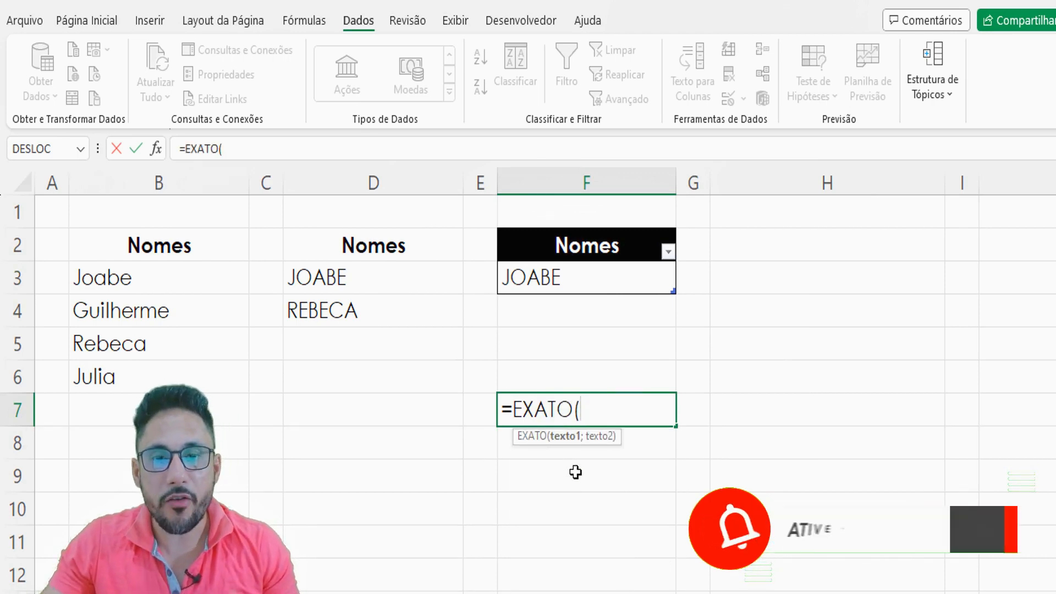
left_click(557, 277)
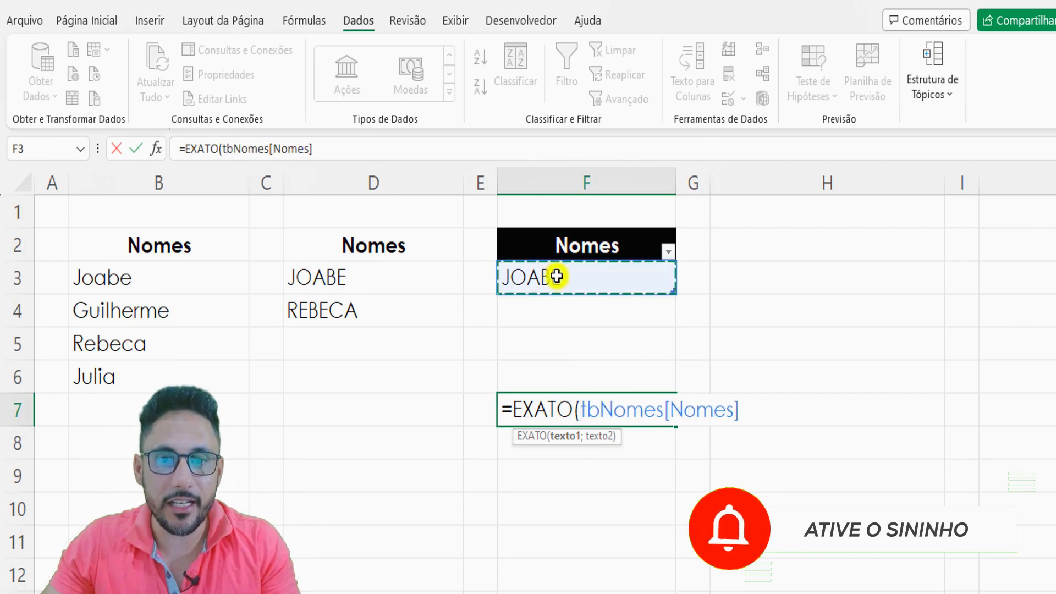
key("BackSpace")
key("BackSpace")
key("BackSpace")
key("BackSpace")
key("BackSpace")
key("BackSpace")
key("BackSpace")
key("BackSpace")
key("BackSpace")
key("BackSpace")
key("BackSpace")
key("BackSpace")
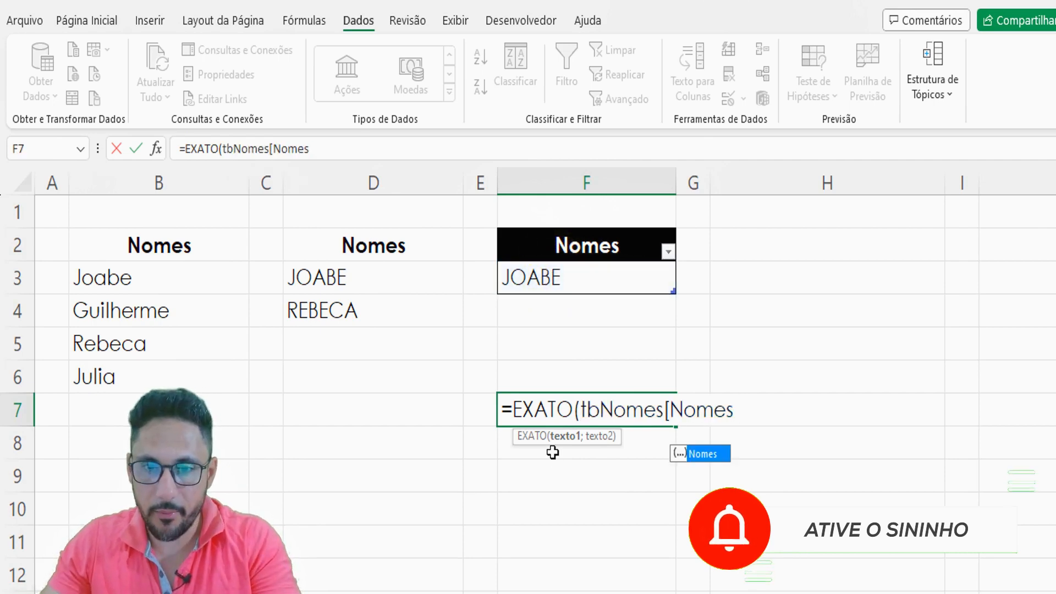
key("BackSpace")
key("BackSpace")
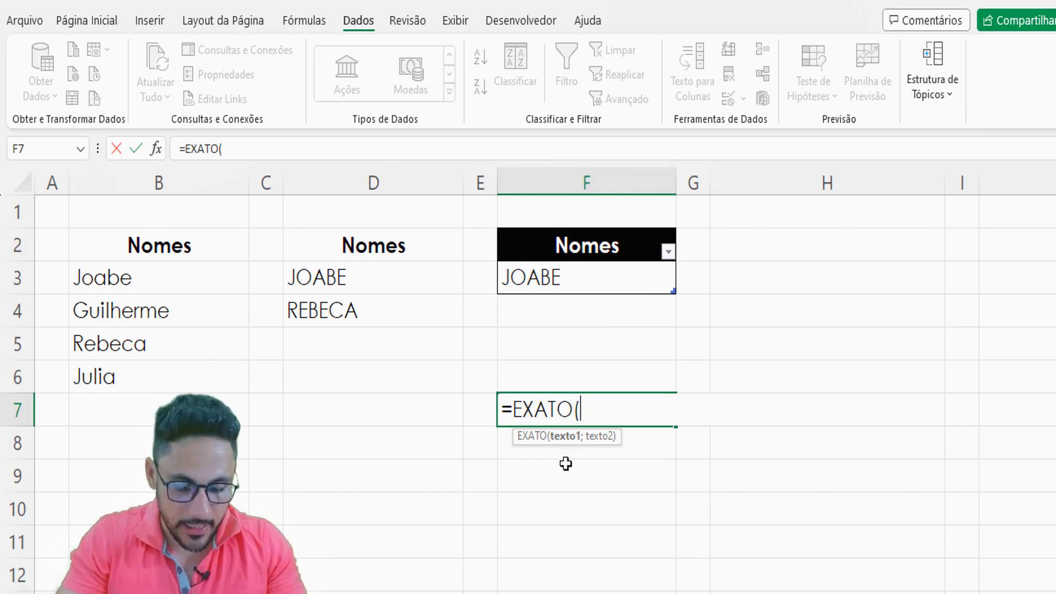
- Complete the F7 formula with F3 as the first argument and MAIÚSCULA(F3) as the second, closing both parentheses
type("F3")
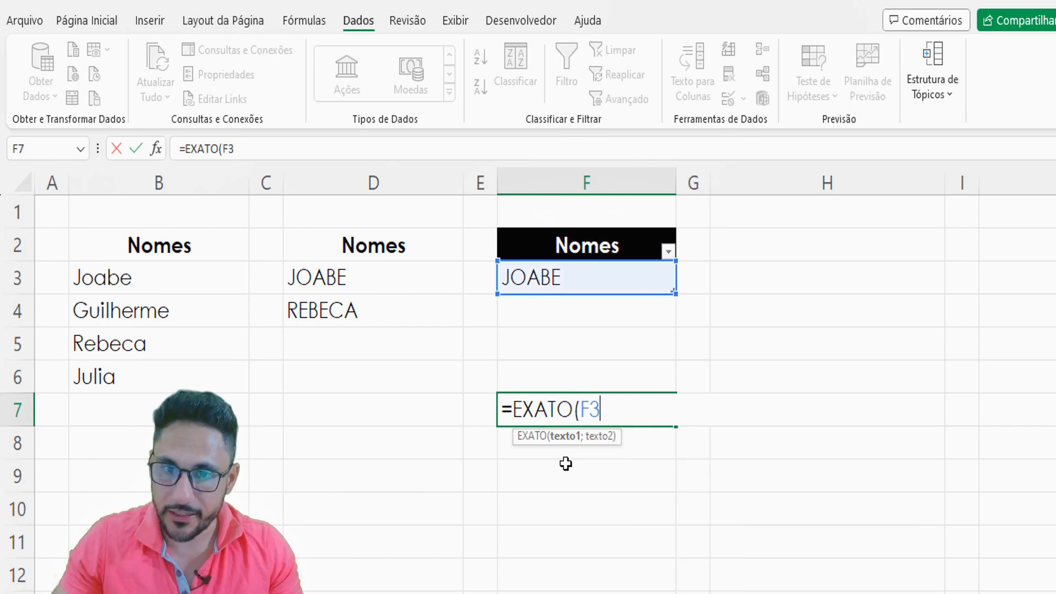
type(";")
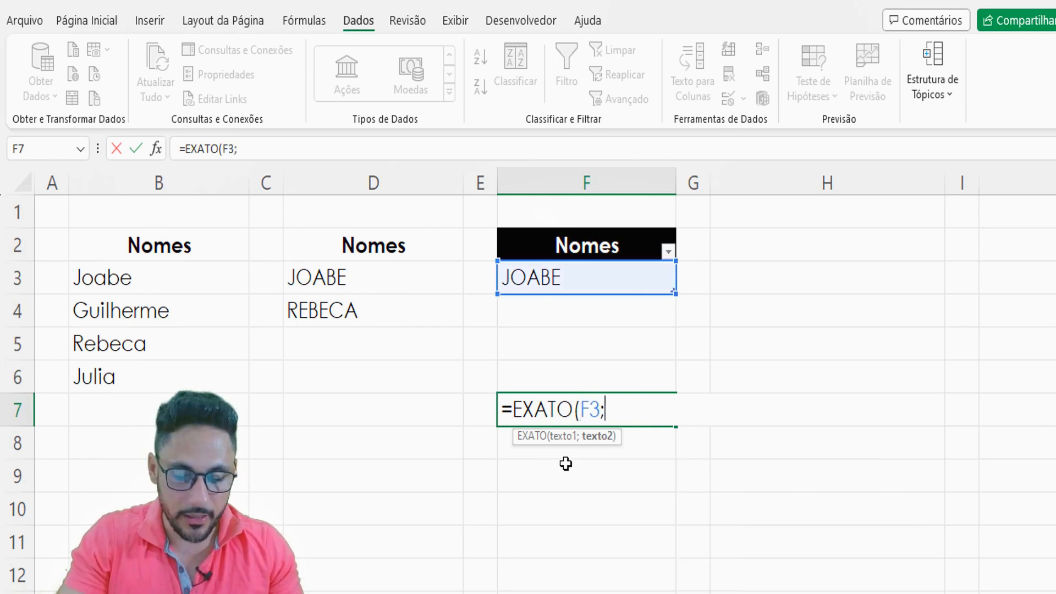
type("ma")
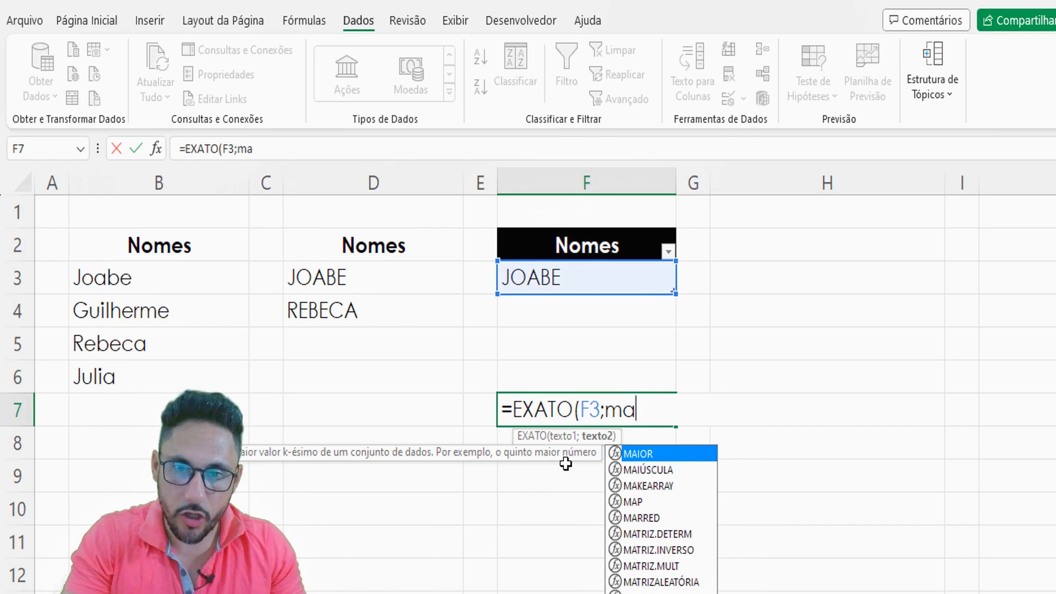
type("i")
key("Down")
key("Tab")
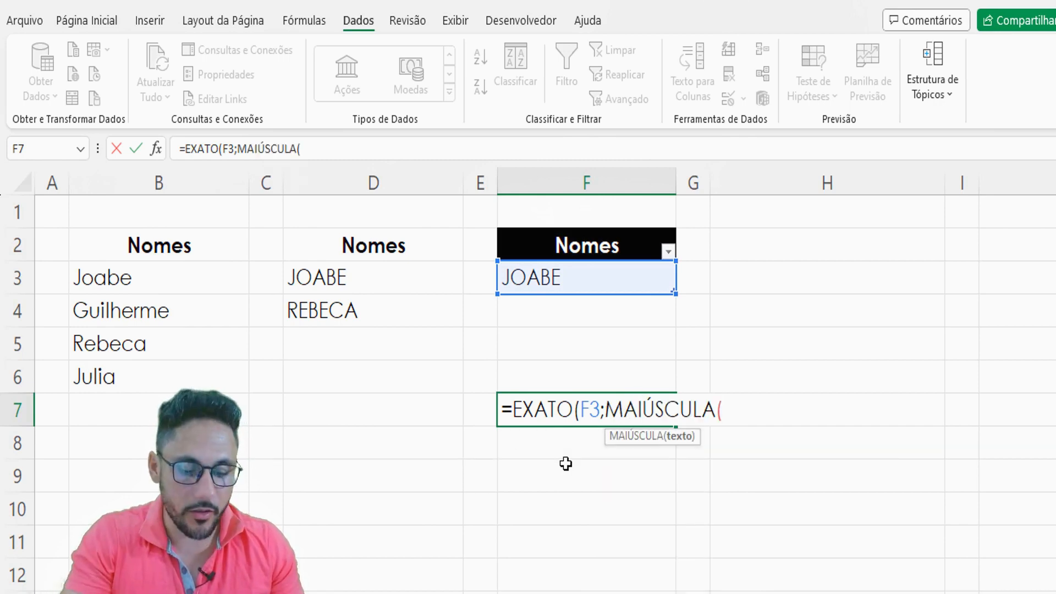
type("F3")
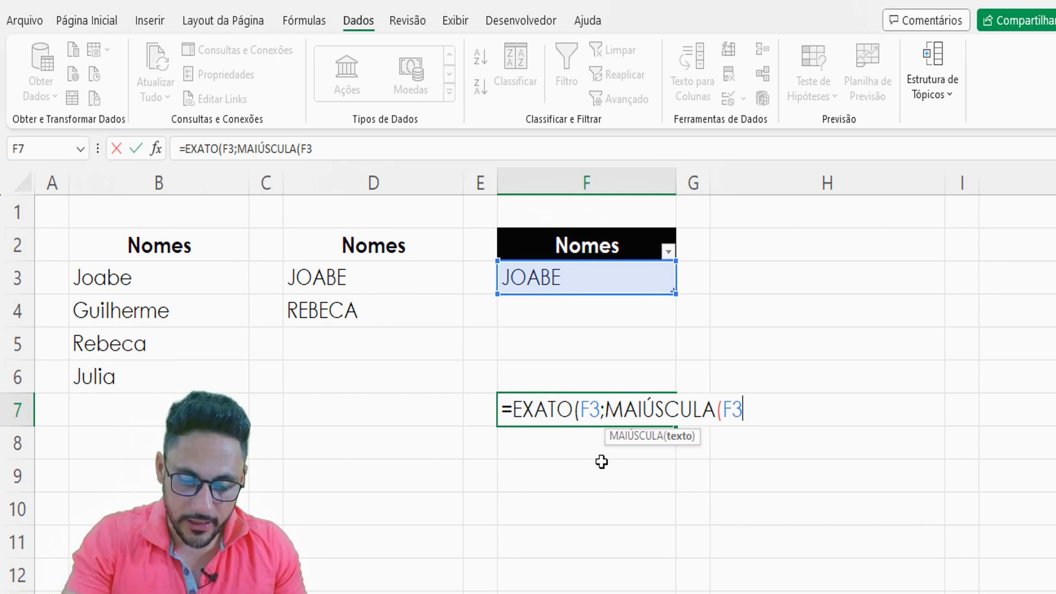
type("))")
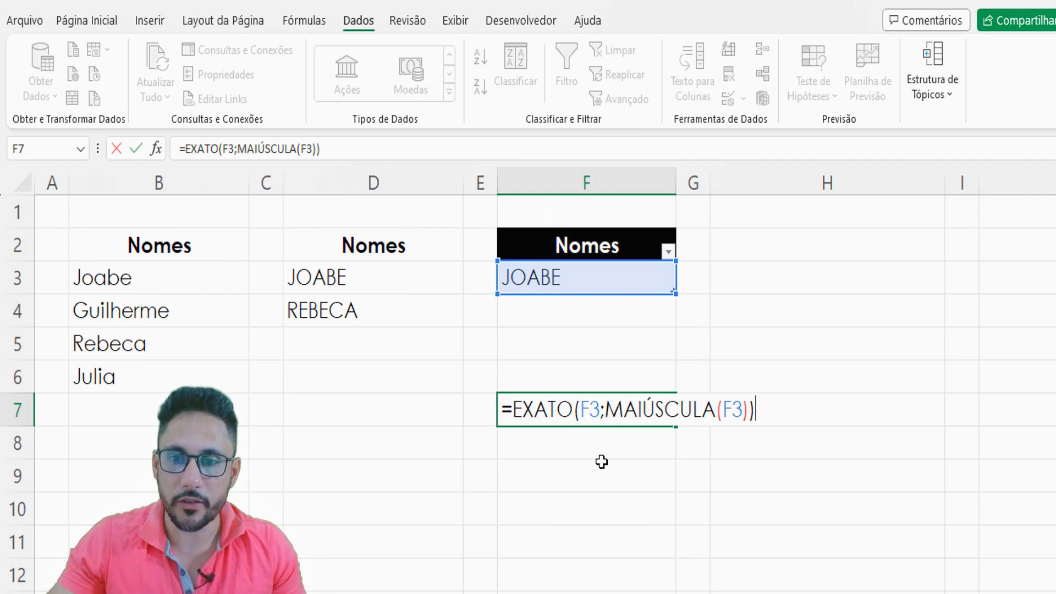
- Copy the complete formula text =EXATO(F3;MAIÚSCULA(F3)) from F7 and discard the cell entry
left_click_drag(776, 410, 488, 404)
key("ctrl+c")
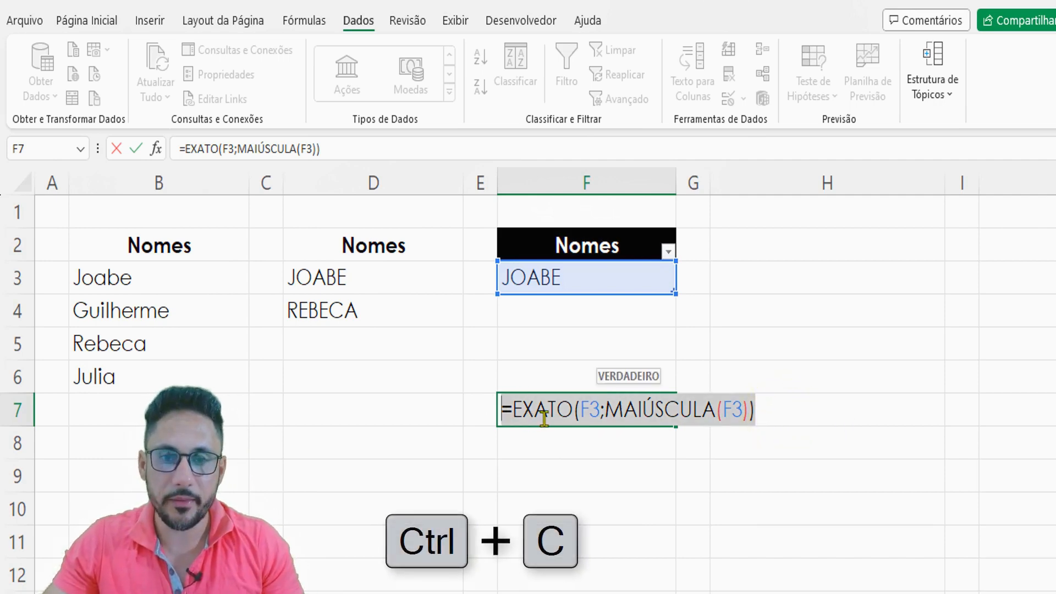
key("Escape")
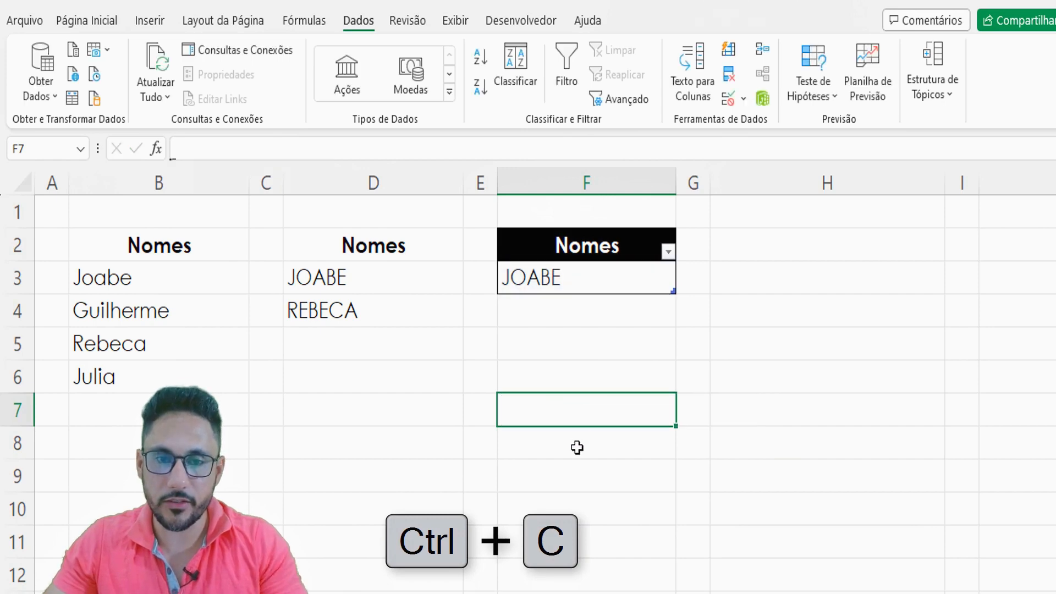
- Replace the custom data validation formula of F3 with =EXATO(F3;MAIÚSCULA(F3)), review its error alert, and apply the rule
left_click(576, 287)
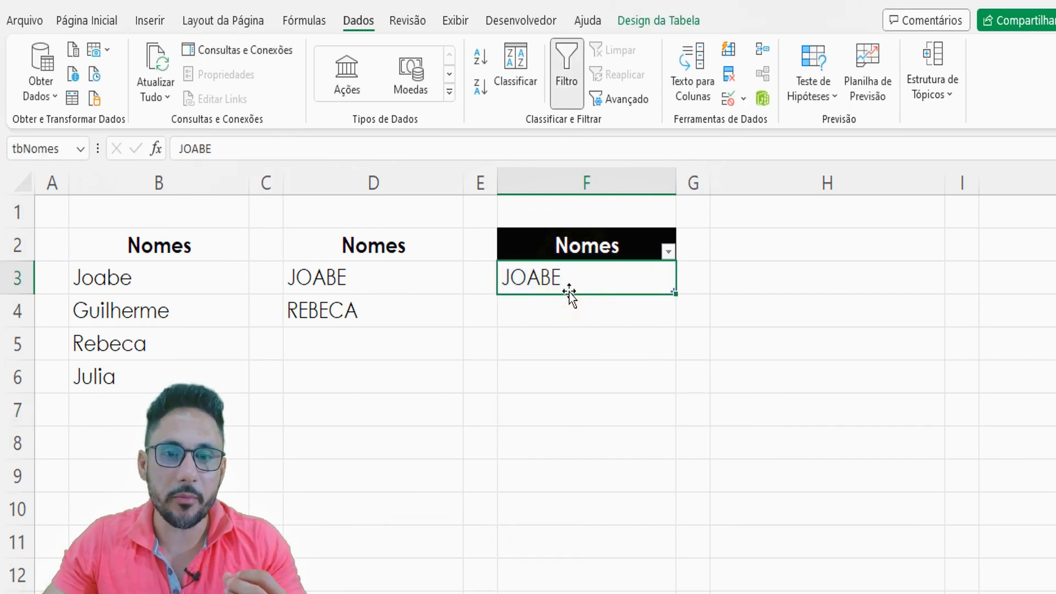
left_click(743, 99)
left_click(763, 124)
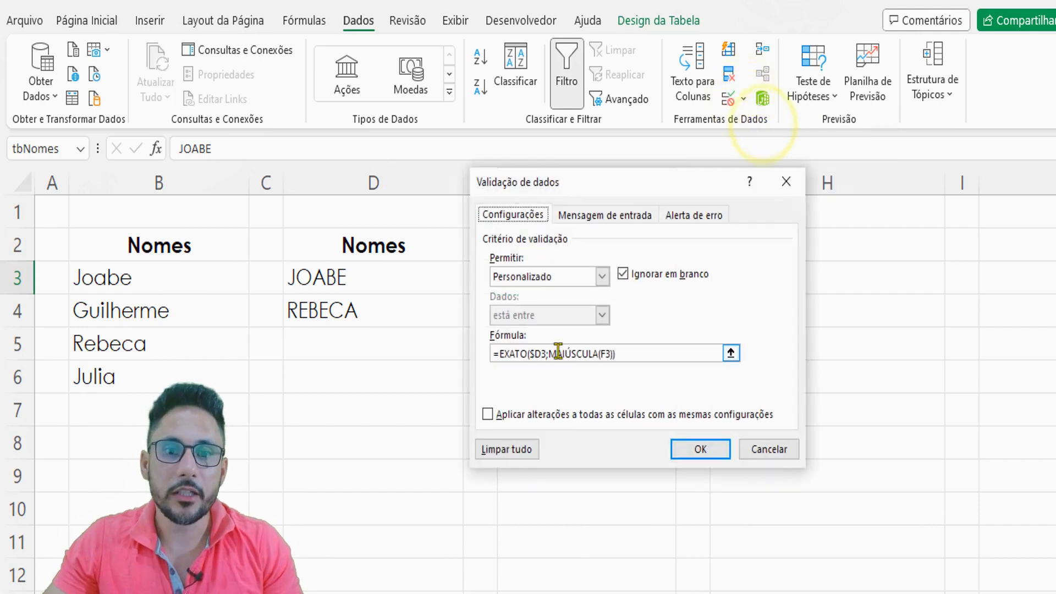
left_click(632, 353)
key("Delete")
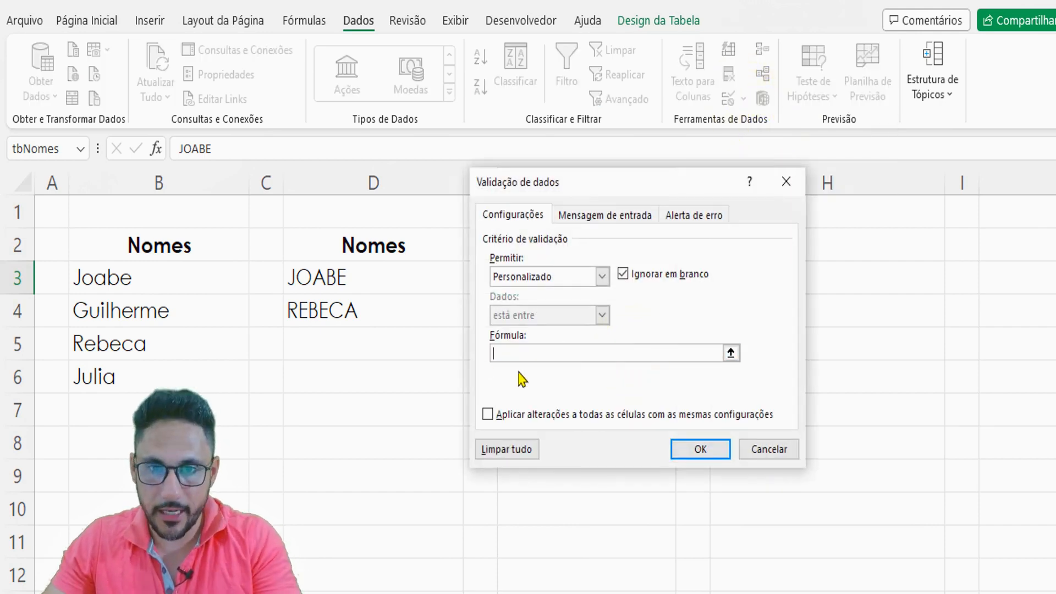
key("ctrl+v")
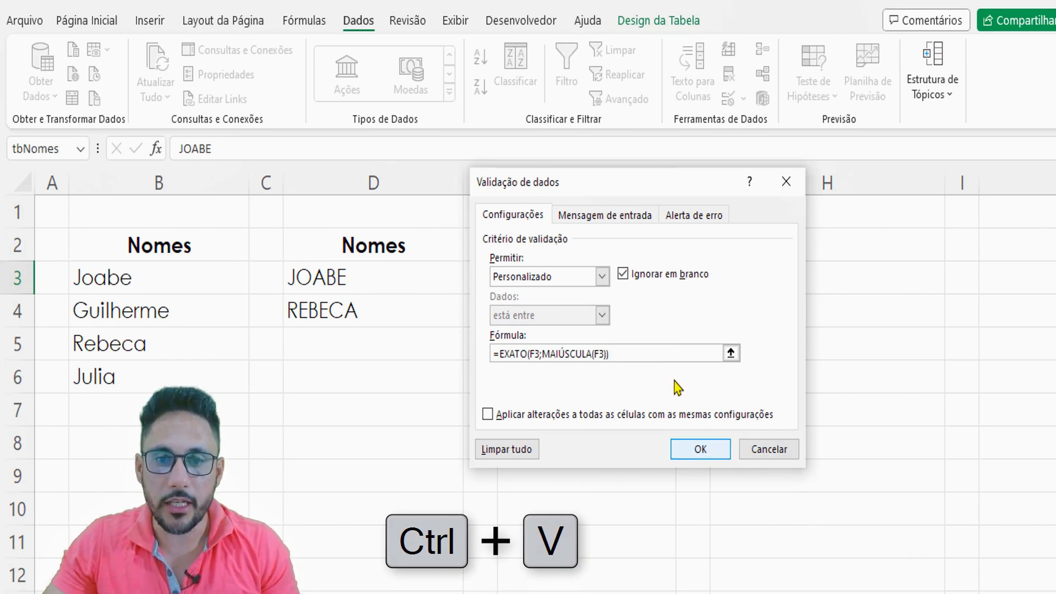
left_click(684, 213)
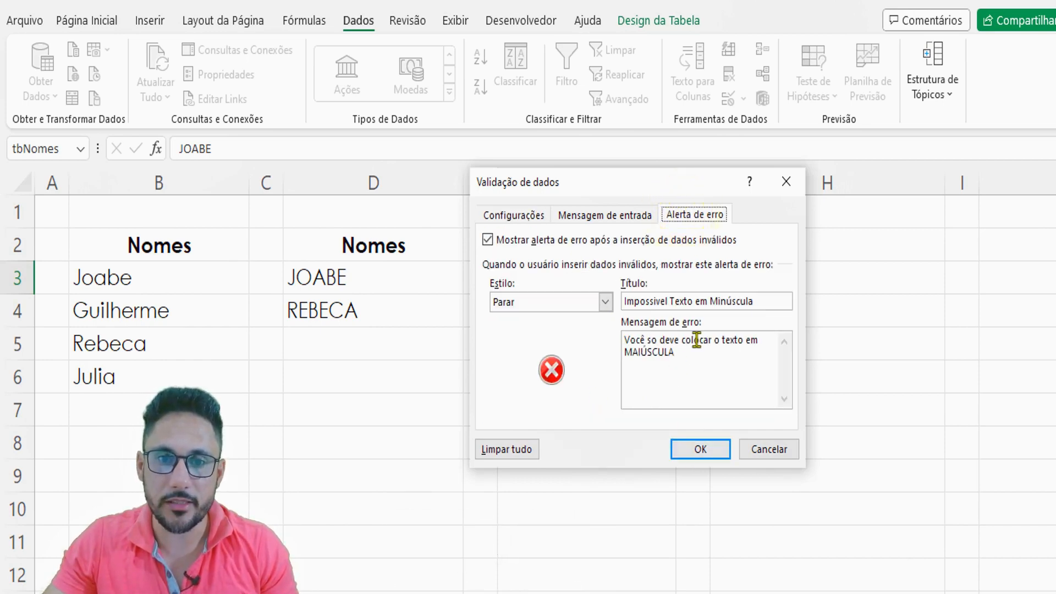
left_click(532, 215)
left_click(698, 452)
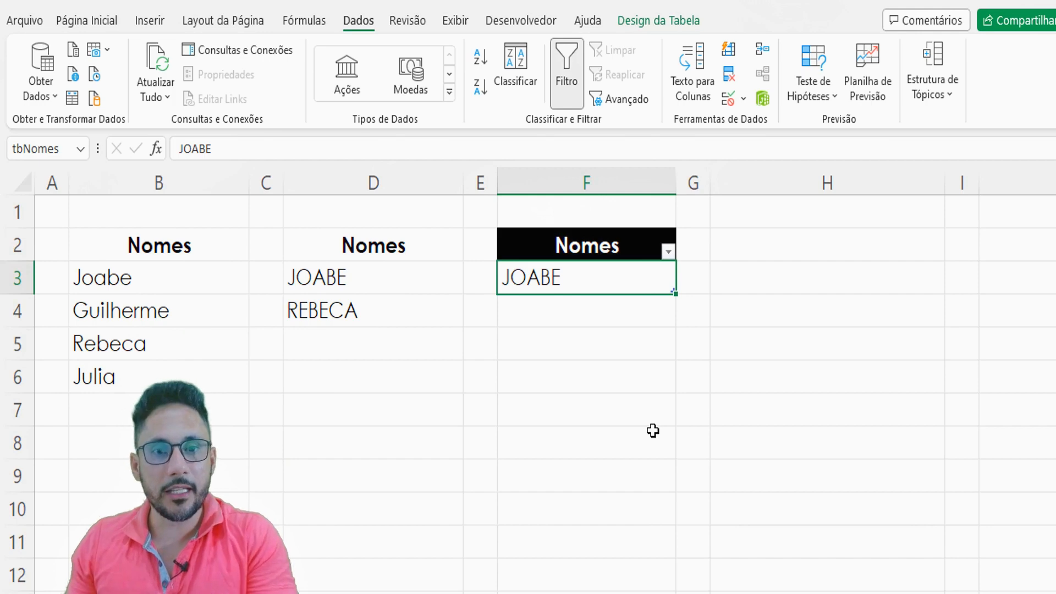
left_click_drag(405, 240, 389, 350)
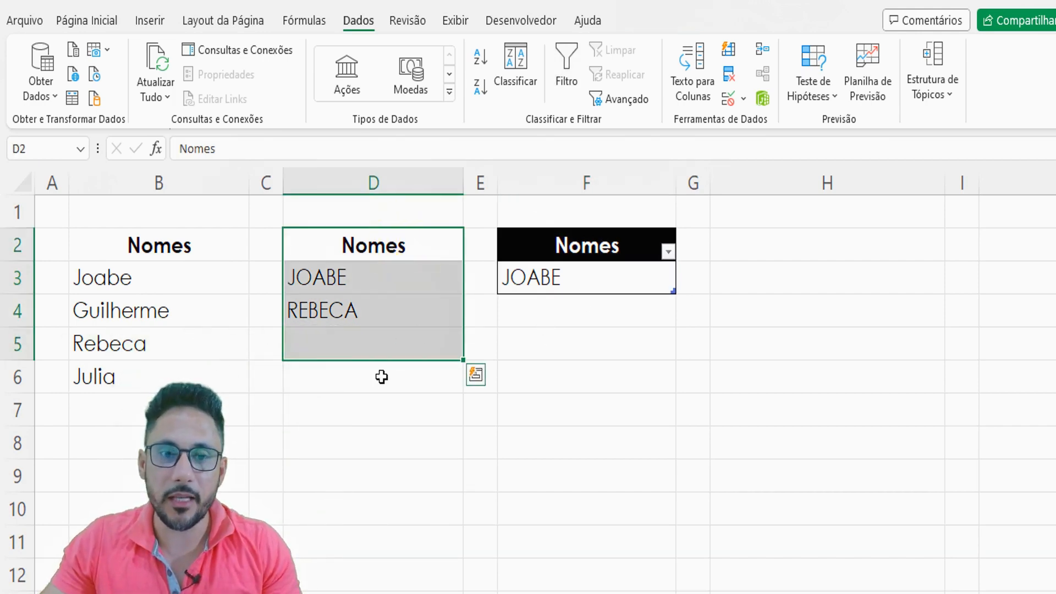
left_click(367, 402)
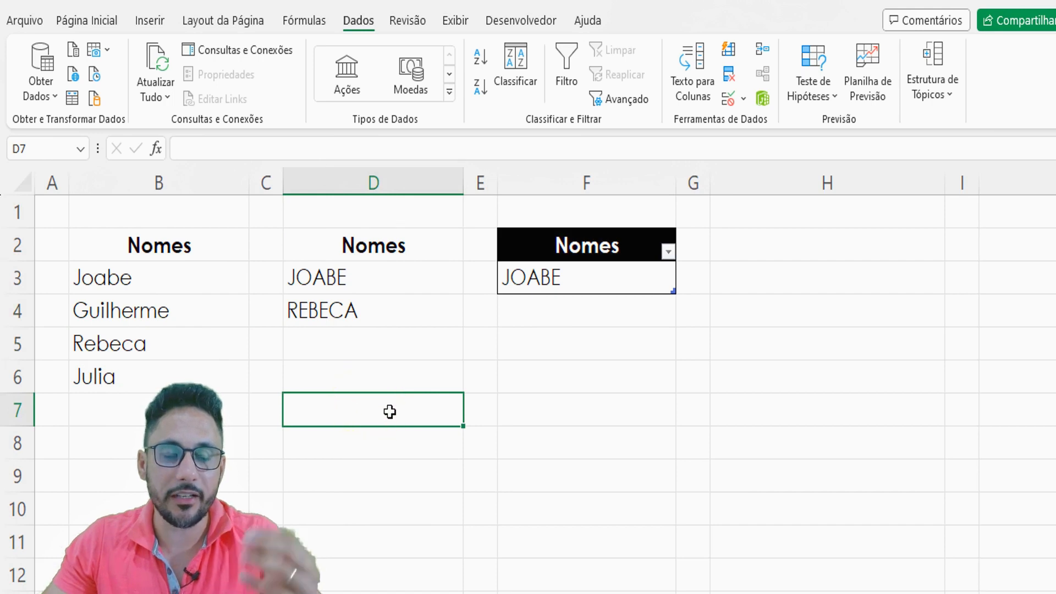
left_click_drag(372, 281, 366, 385)
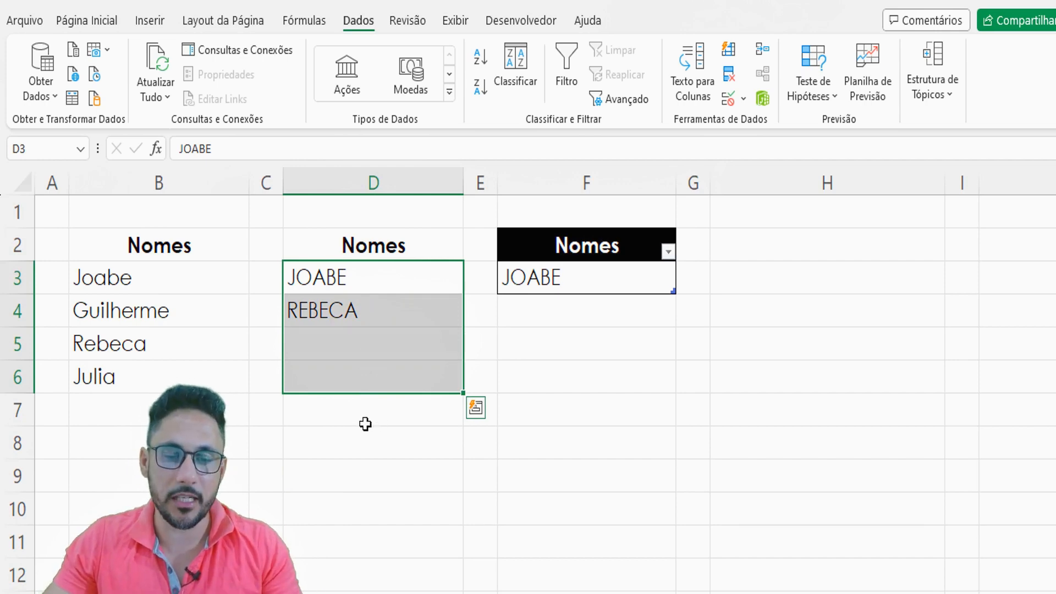
left_click(564, 305)
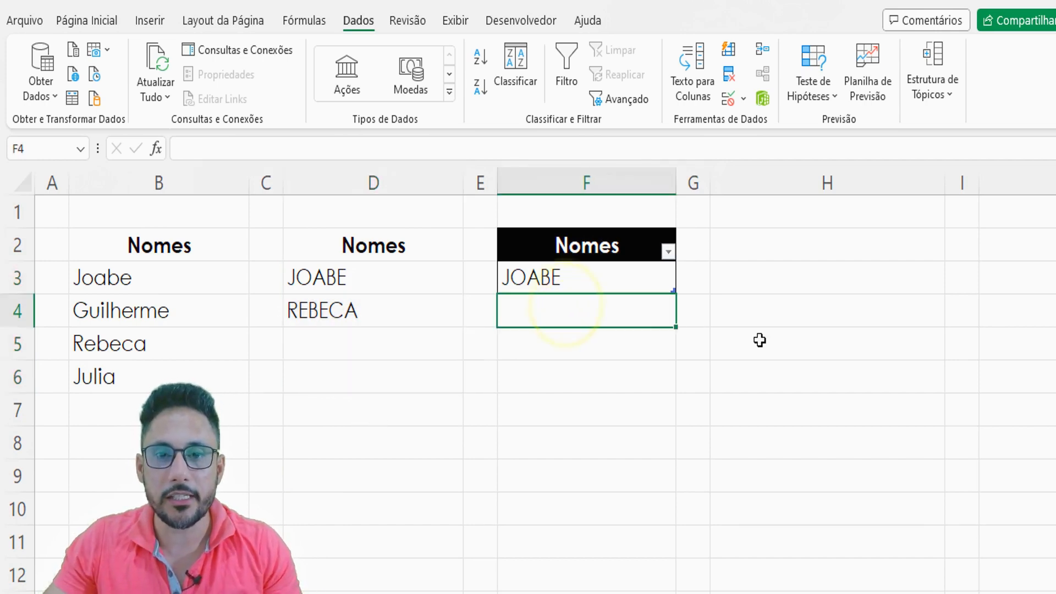
left_click(623, 269)
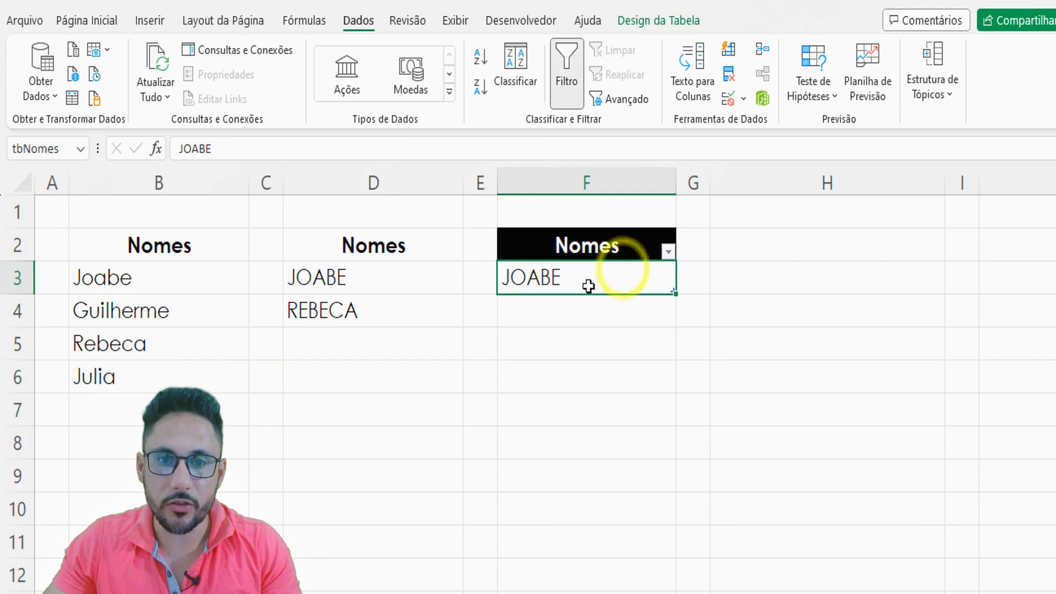
left_click(572, 314)
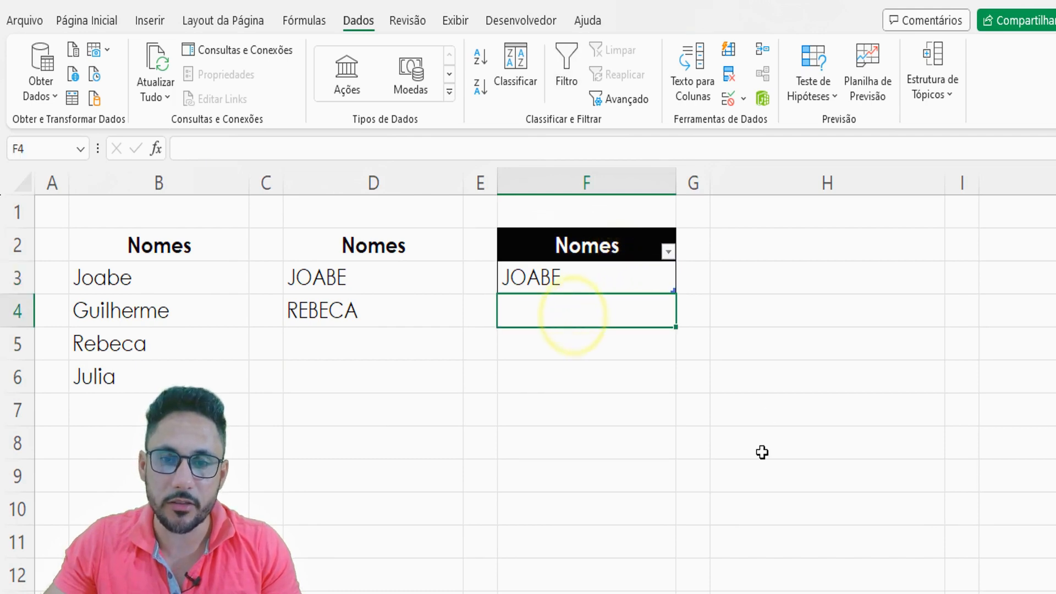
- Test the validation by trying to enter the name from B5 in lowercase in F4, and cancel the entry
type("r")
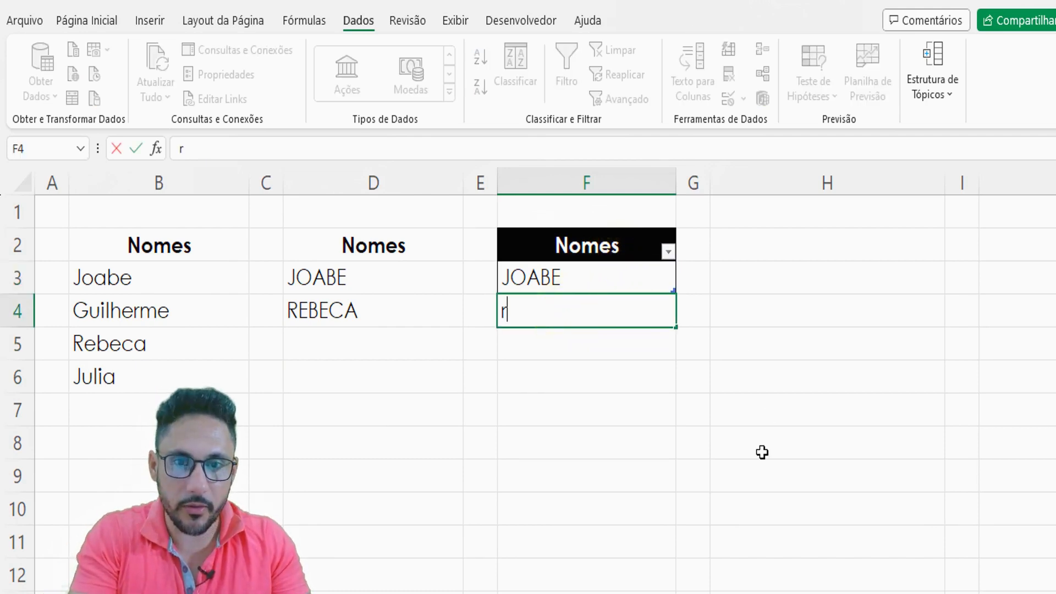
type("ebeca")
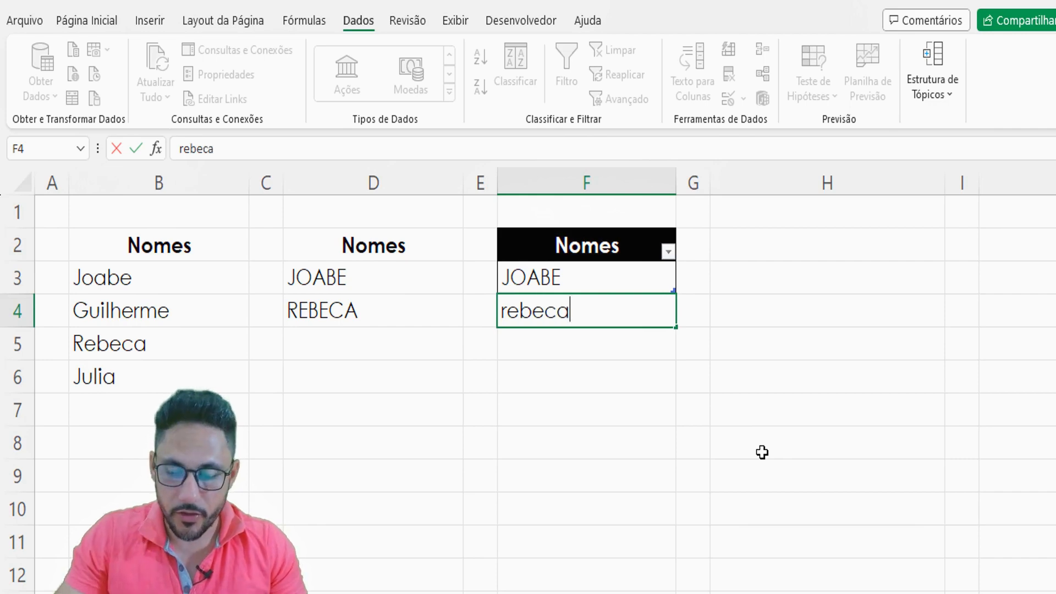
key("Return")
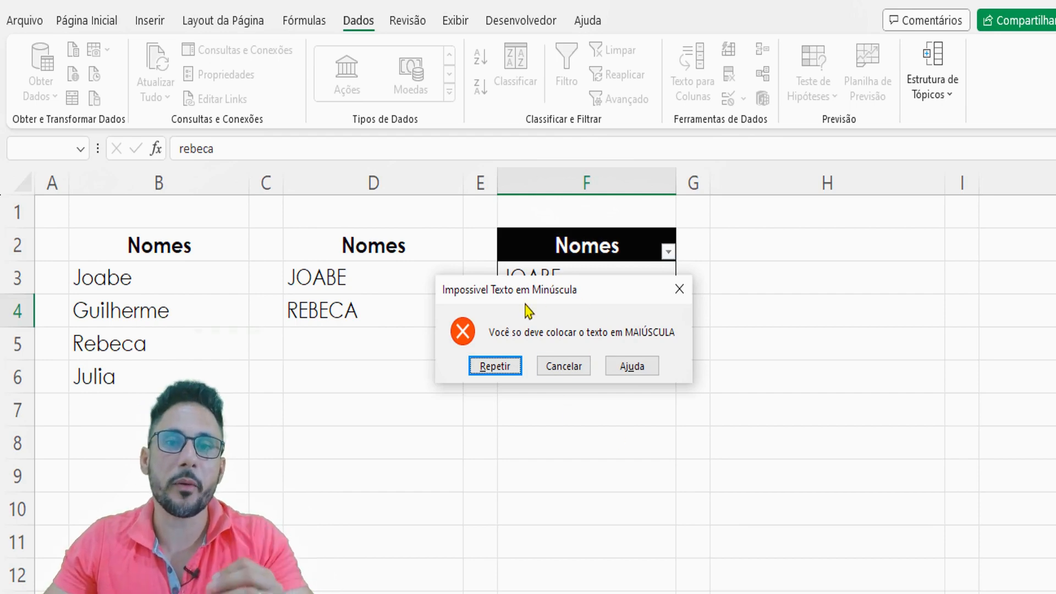
left_click(566, 373)
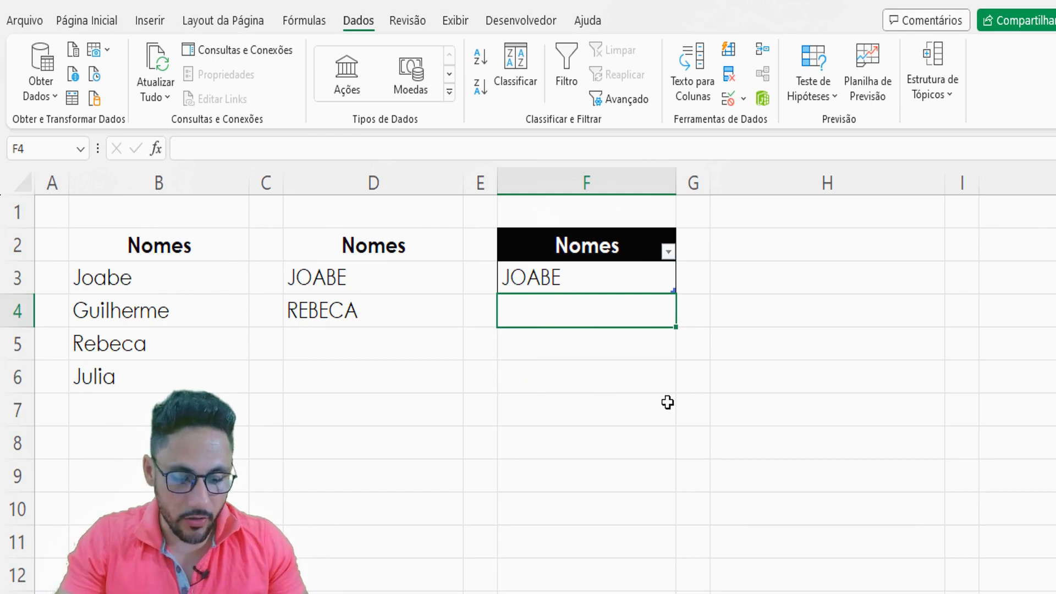
- Enter the name from B5 in uppercase in F4 and extend the table with empty rows down to row 10
type("REBECA")
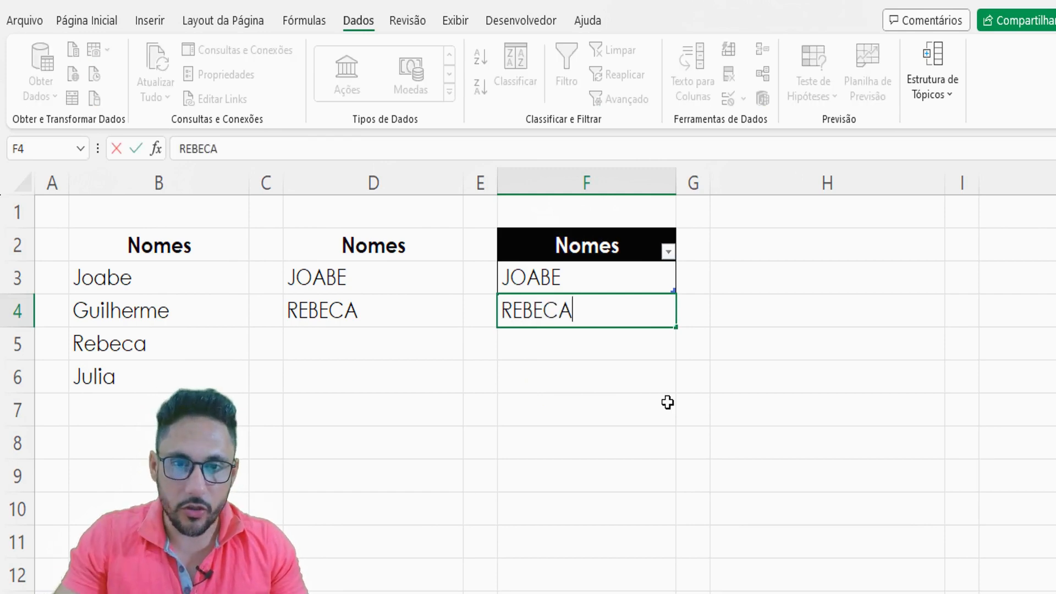
key("Return")
left_click(651, 303)
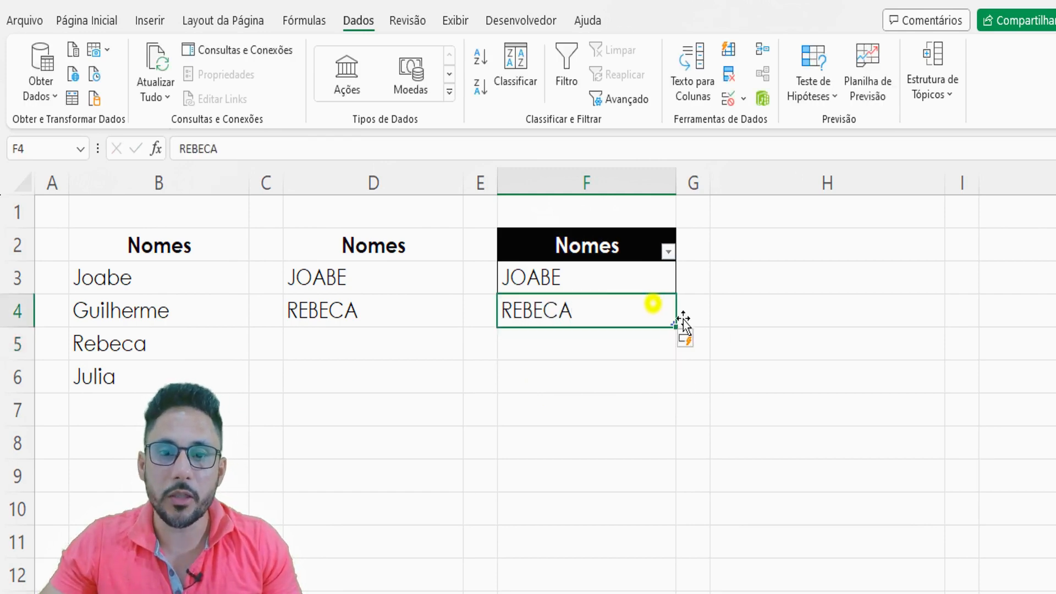
key("Tab")
key("Tab")
key("Tab")
key("Tab")
key("Tab")
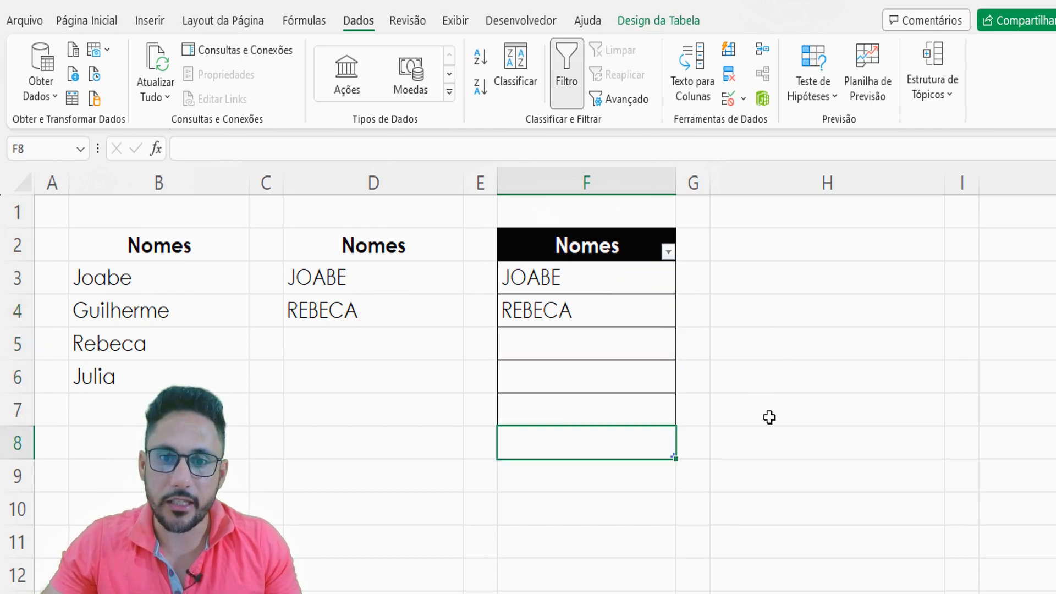
key("Tab")
left_click(667, 438)
left_click(625, 428)
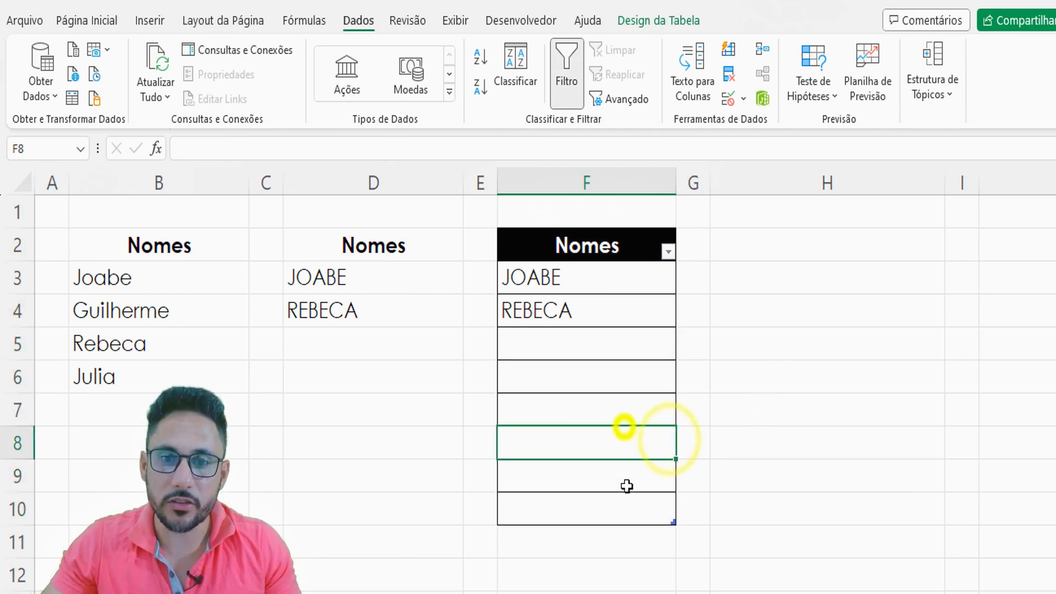
left_click(624, 502)
- Enter the name from B6 in uppercase in cell F5 of the table
left_click(582, 340)
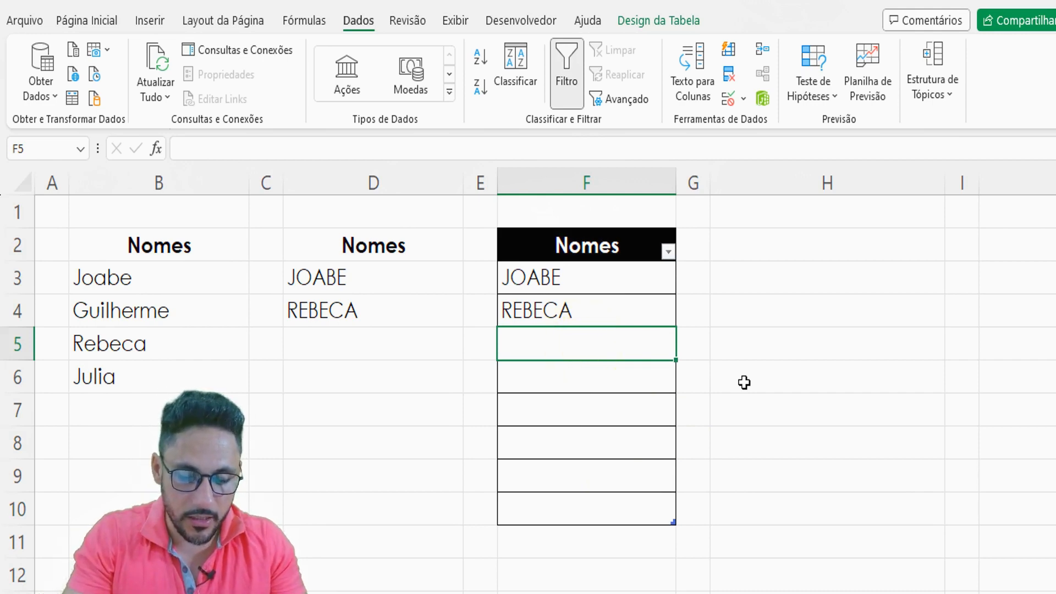
type("JULIA")
key("Return")
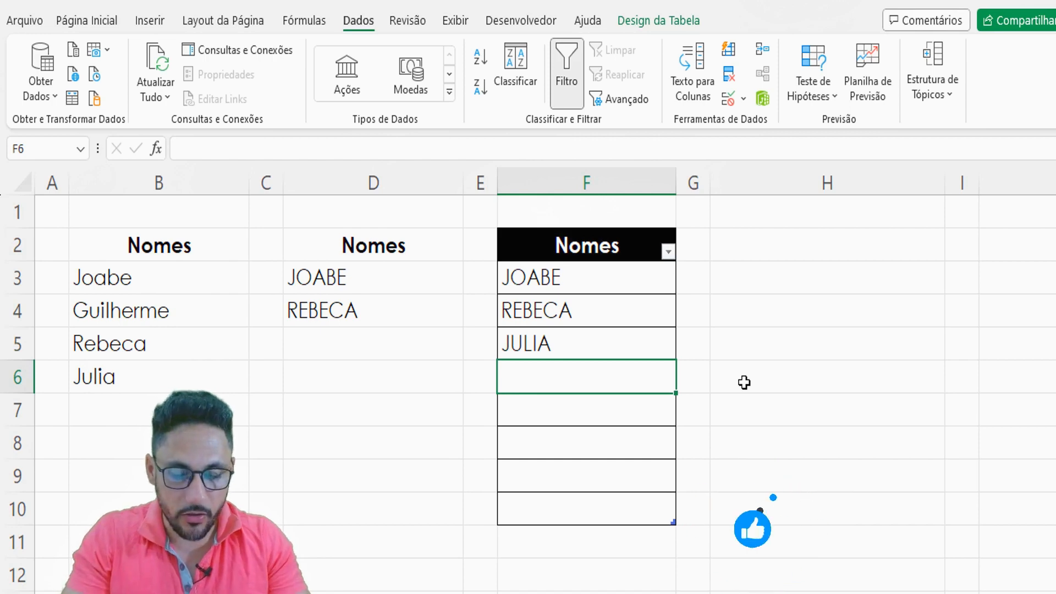
- Test the validation in a new table row by trying the name from B4 in lowercase in F6, and cancel the entry
type("guilherme")
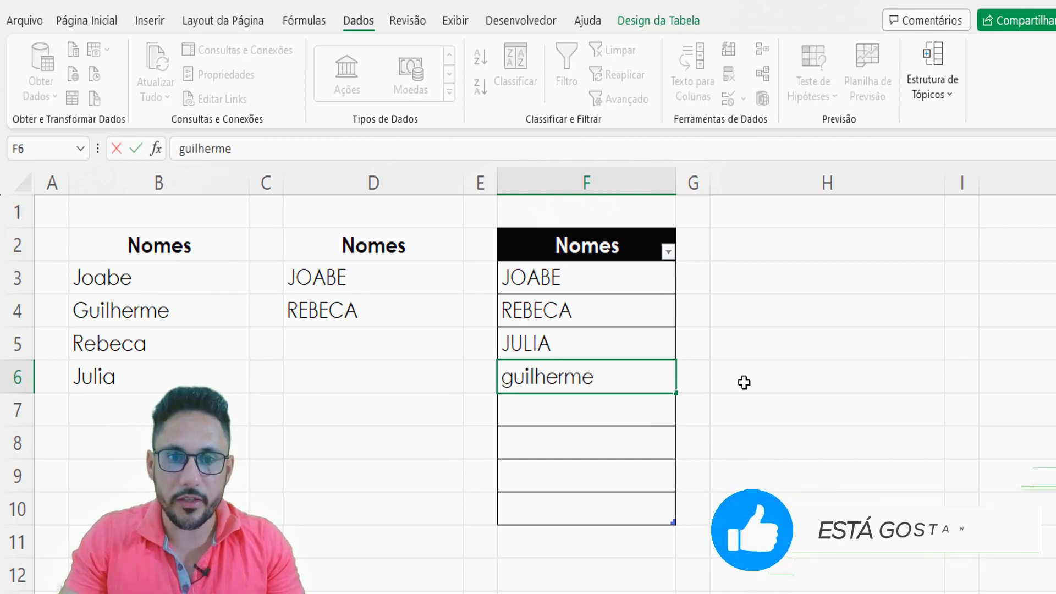
key("Return")
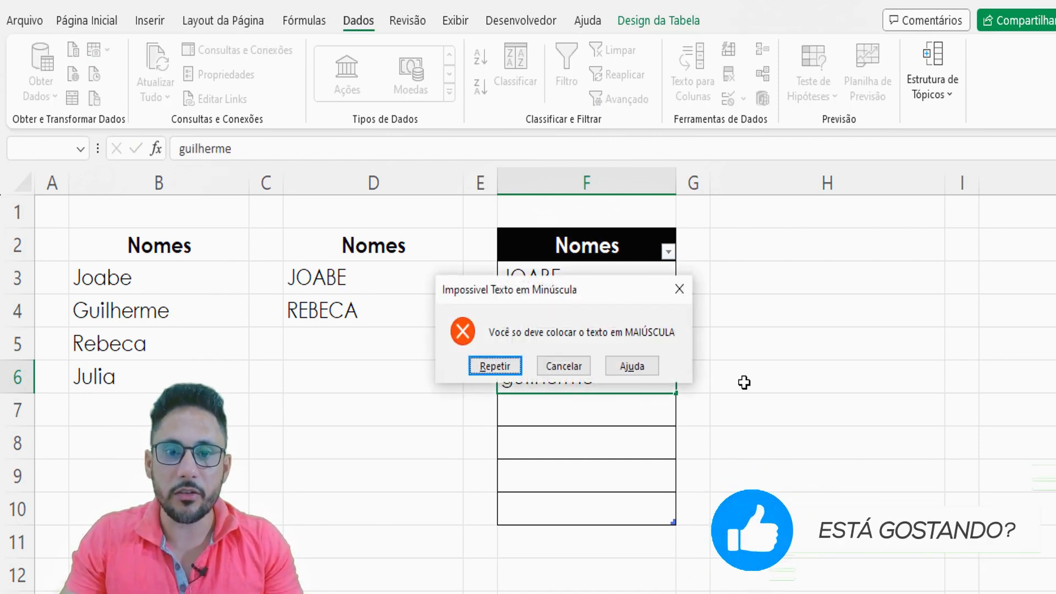
left_click(572, 366)
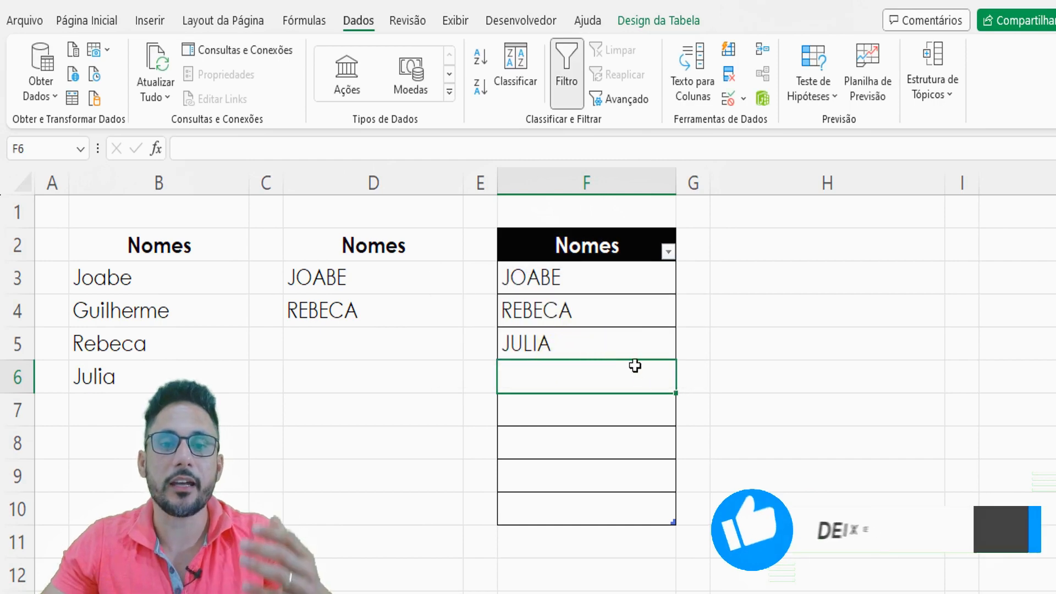